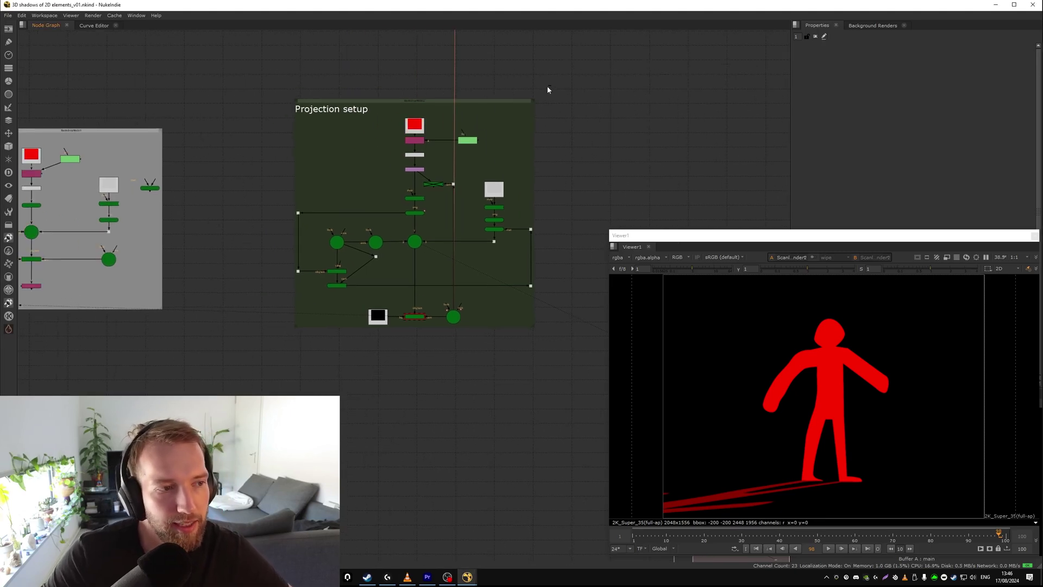
Highlight the Projection setup node group and the VRAY node group in the node graph for inspection.
drag(550, 86, 269, 353)
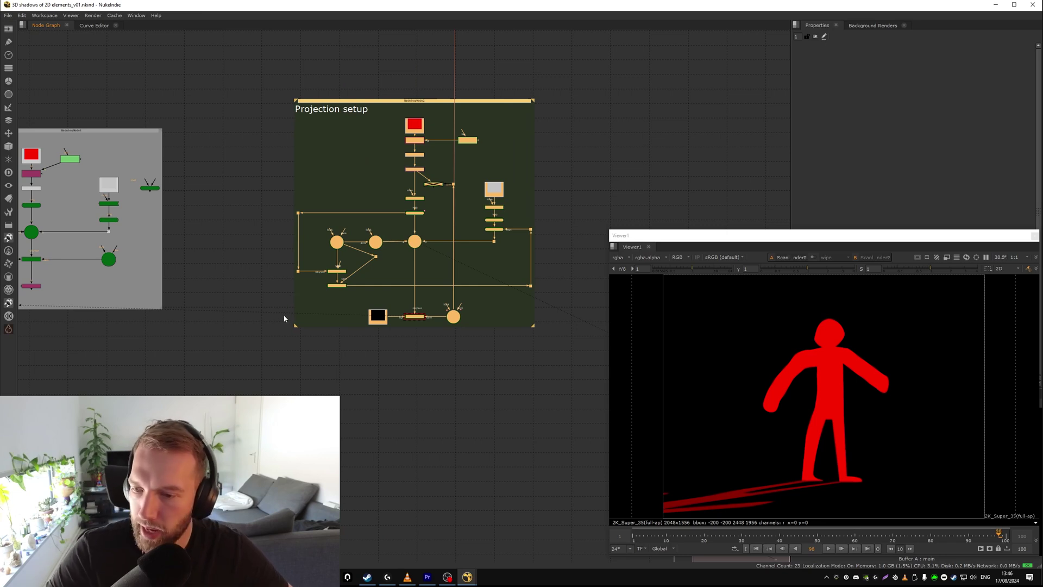
middle_drag(257, 327, 296, 344)
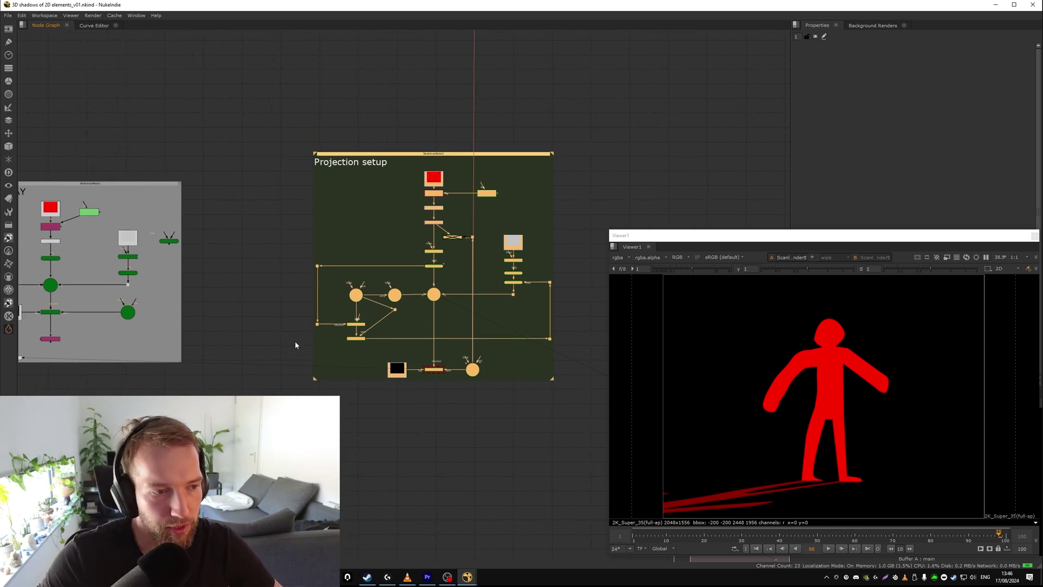
middle_drag(367, 107, 467, 190)
drag(467, 190, 163, 459)
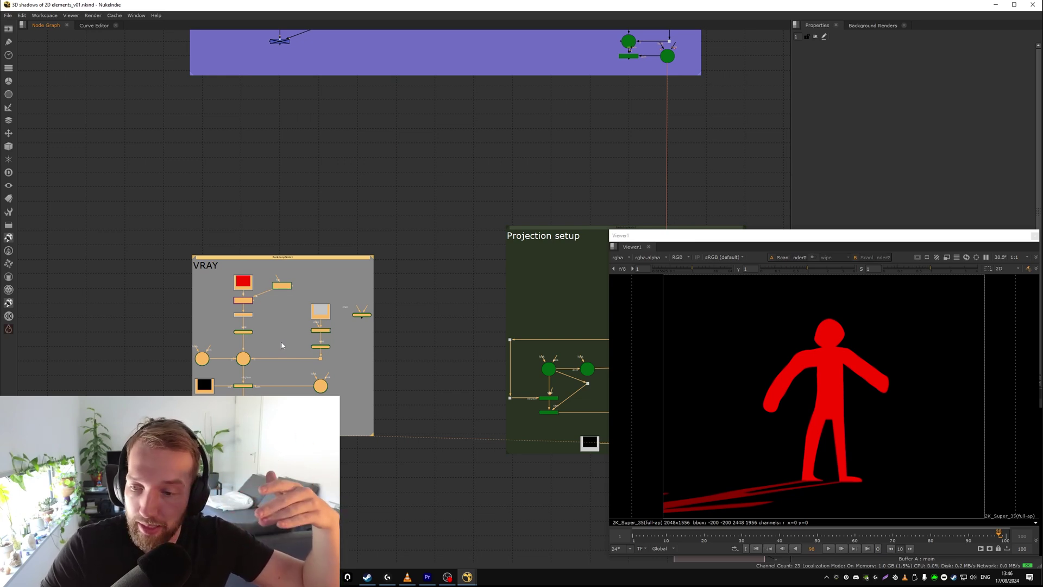
middle_drag(381, 292, 185, 304)
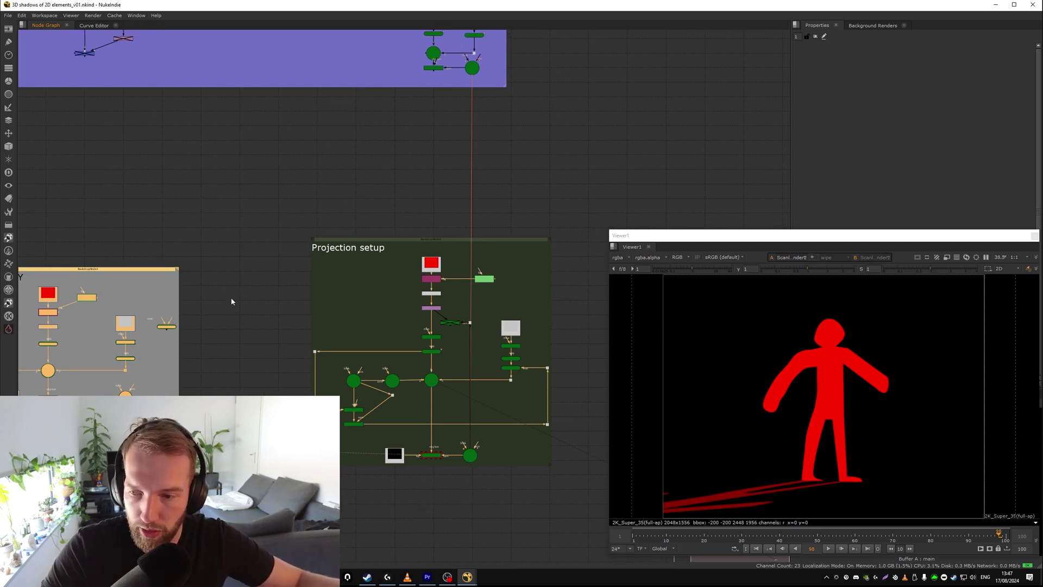
middle_drag(250, 199, 241, 175)
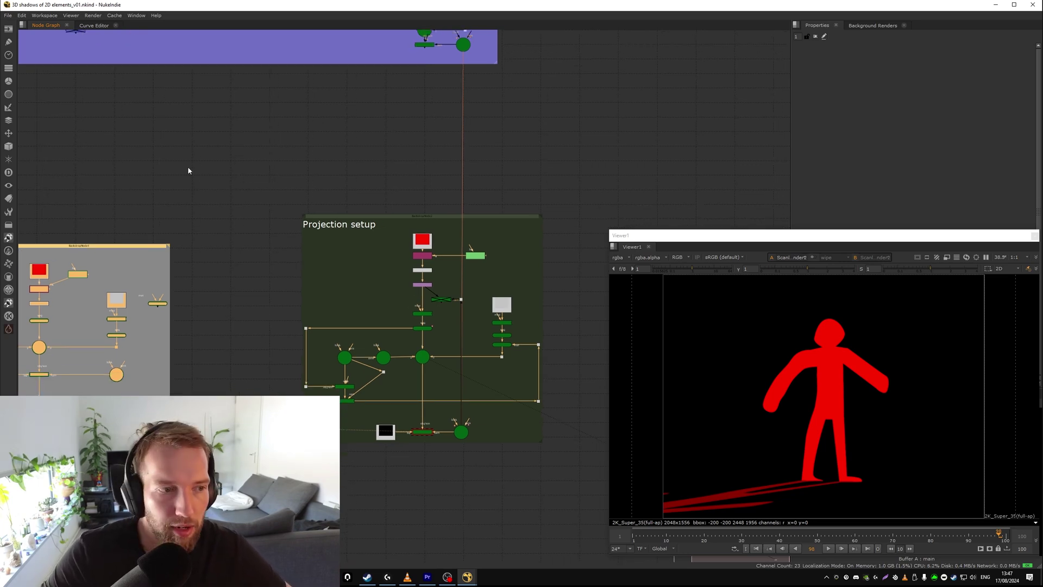
Display the Projection setup's red Constant, followed by the Premult3 output of the Inferior shadows group, in the viewer.
click(426, 239)
key(1)
middle_drag(216, 93, 458, 315)
scroll(322, 181, up, 4)
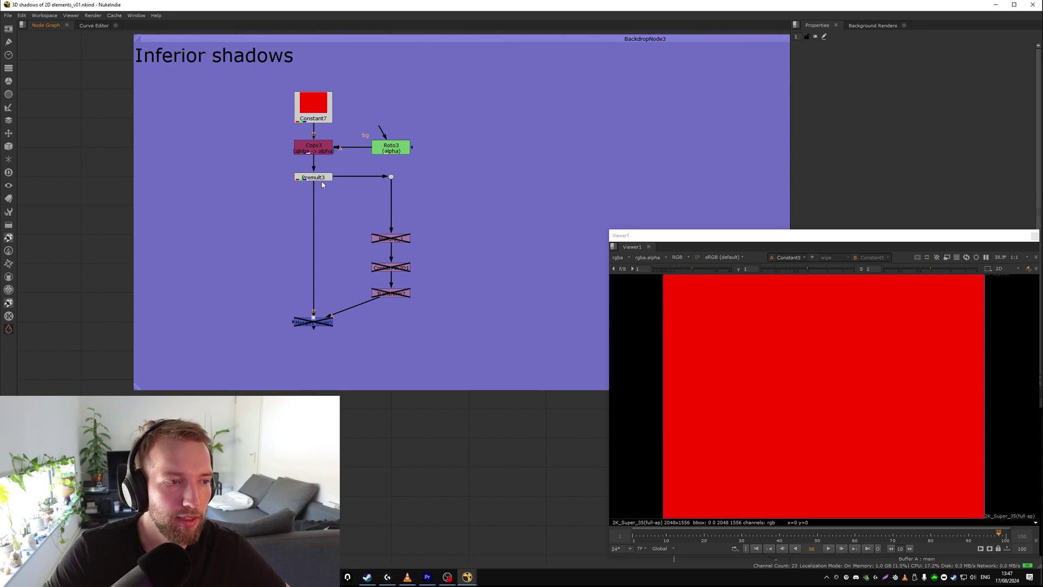
click(320, 178)
key(1)
Enable the disabled mirror, corner pin and transform nodes in the Inferior shadows branch and view the Transform output.
click(283, 221)
middle_drag(283, 220, 258, 181)
drag(439, 173, 325, 259)
mouse_move(399, 180)
mouse_down()
mouse_move(314, 219)
mouse_move(312, 268)
mouse_up()
key(1)
key(d)
drag(434, 212, 340, 239)
key(1)
drag(435, 232, 318, 272)
key(1)
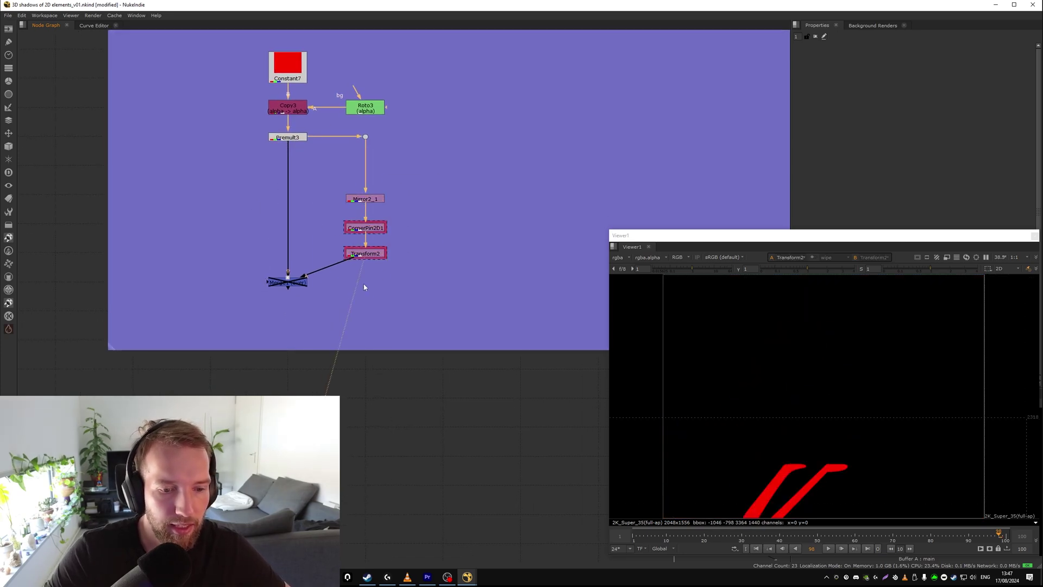
Enable the Merge1 node that combines the figure with its shadow branch and display its result.
drag(314, 232, 301, 249)
click(302, 282)
key(1)
key(d)
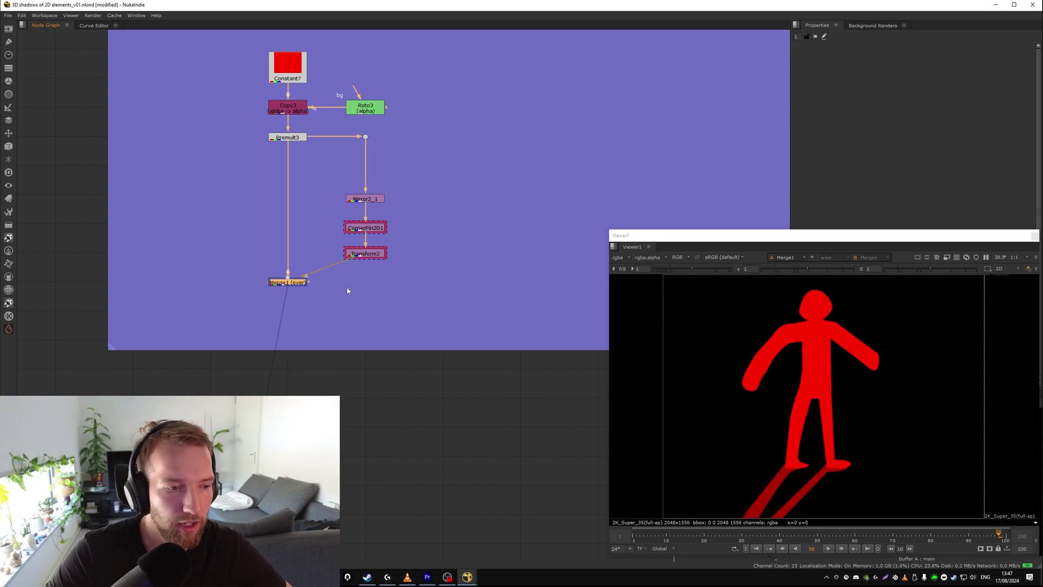
key(d)
key(d)
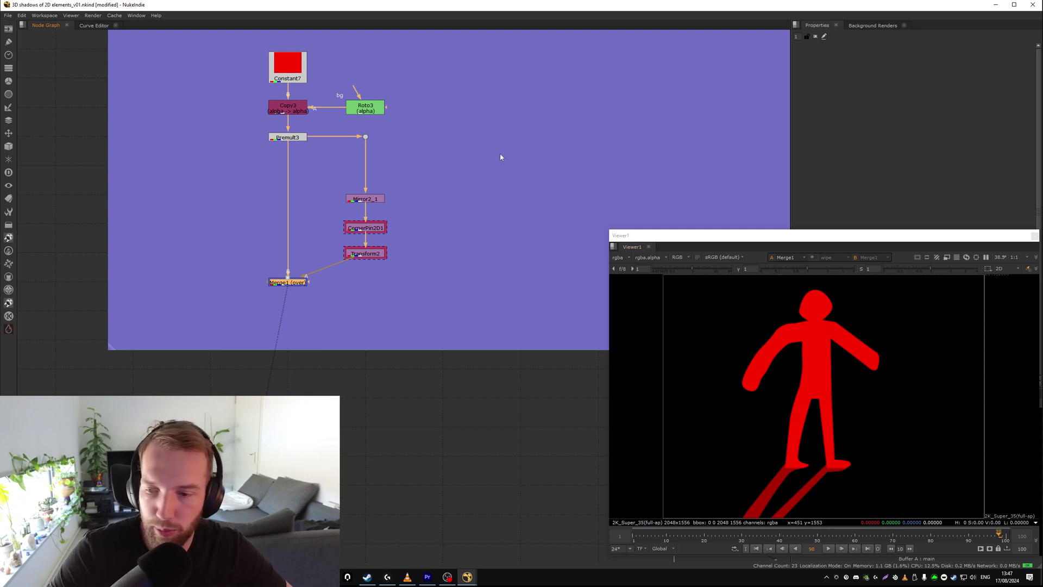
Display Card5 of the card-based Inferior shadows setup in the viewer and inspect it in 3D space.
scroll(341, 191, down, 1)
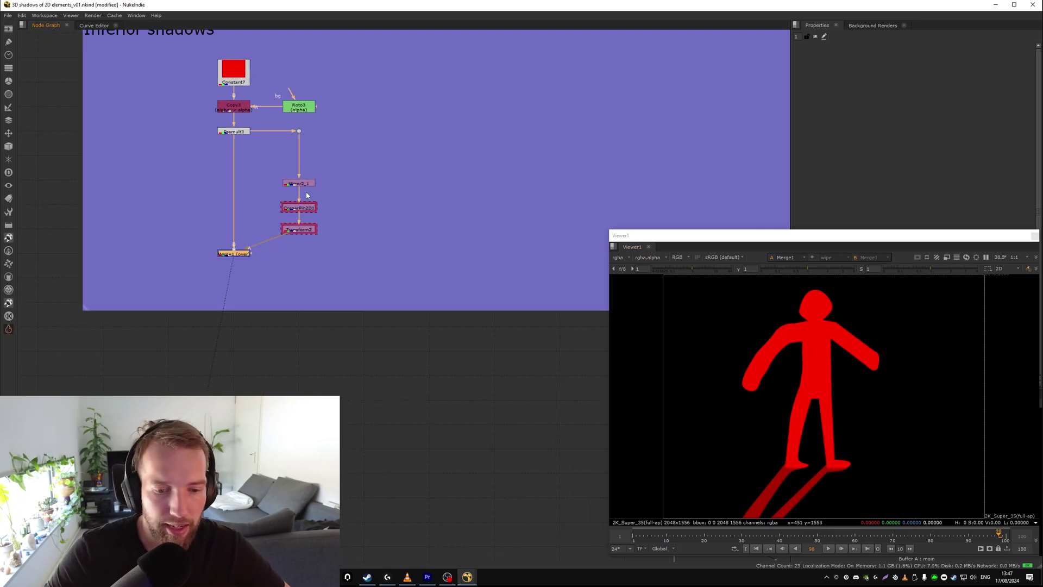
scroll(342, 185, down, 1)
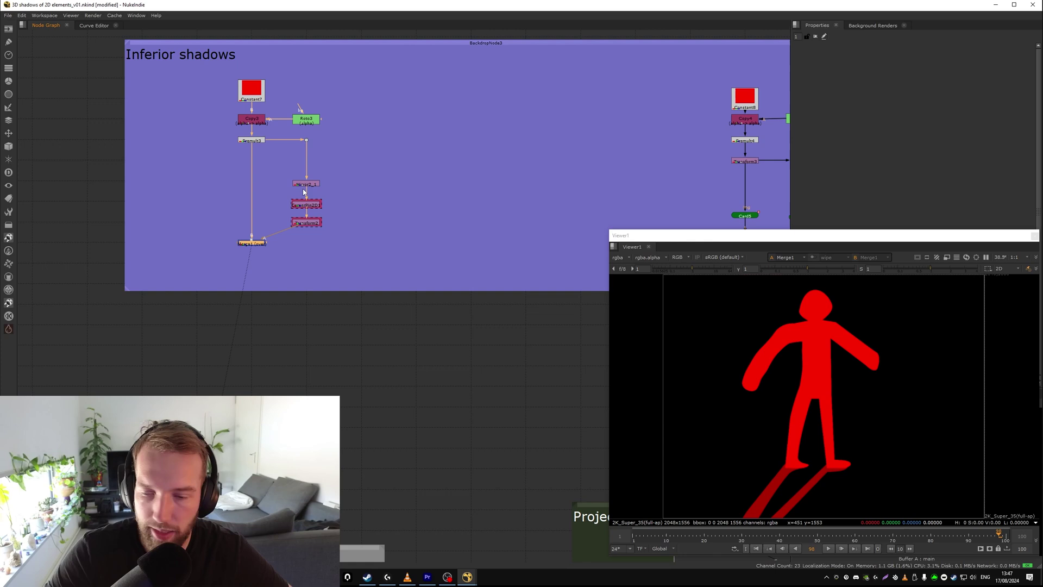
scroll(274, 203, up, 1)
scroll(277, 204, up, 1)
scroll(304, 260, down, 3)
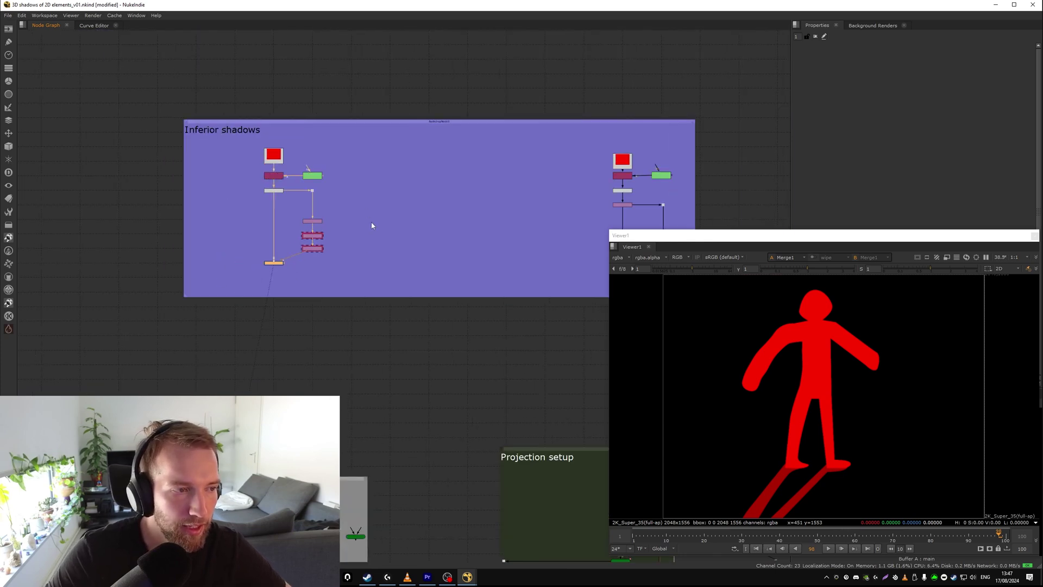
middle_drag(359, 268, 214, 257)
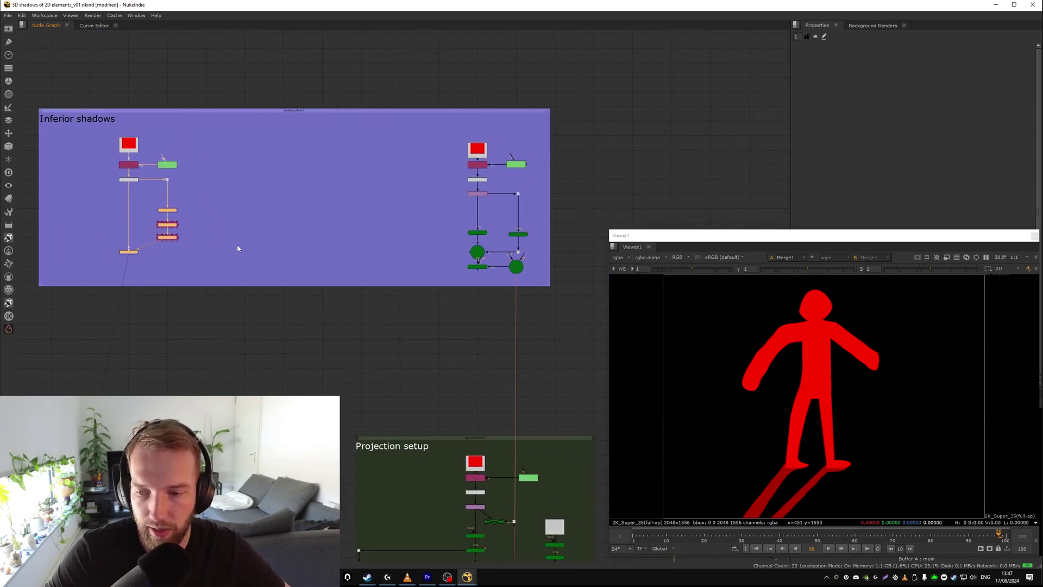
scroll(250, 234, right, 3)
scroll(353, 217, up, 2)
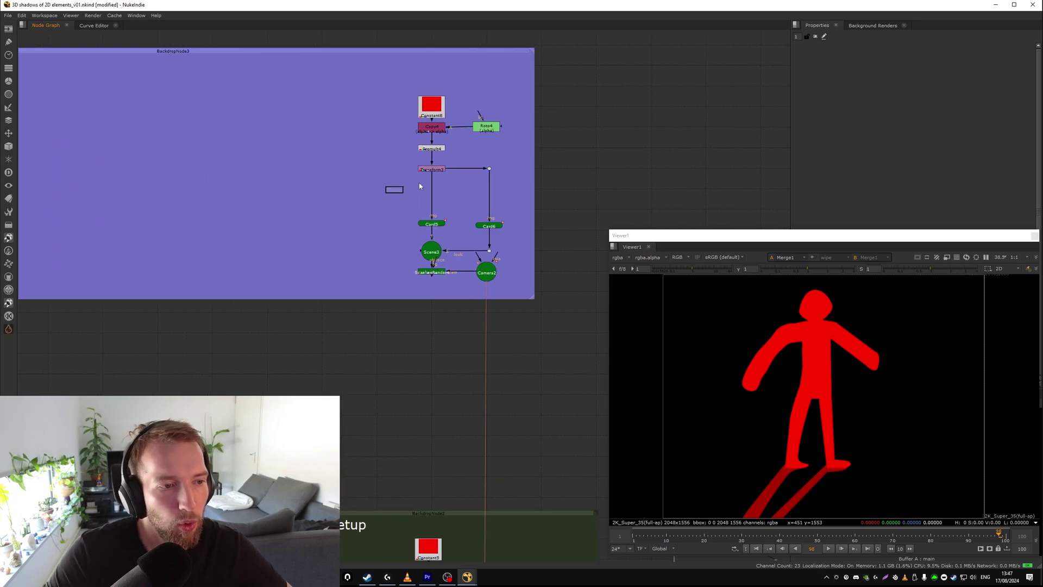
drag(419, 186, 437, 167)
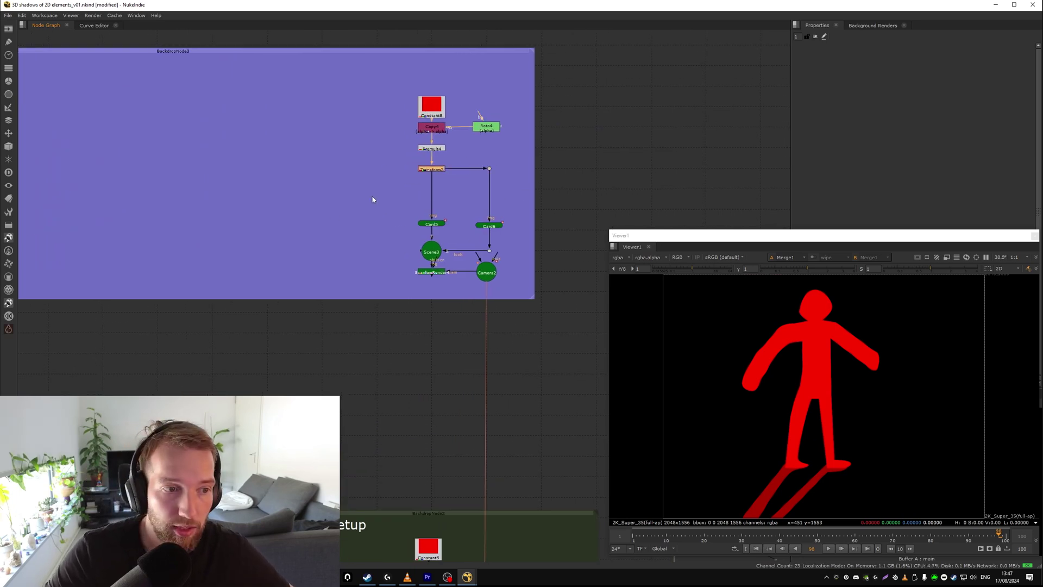
click(431, 223)
key(1)
scroll(788, 373, down, 6)
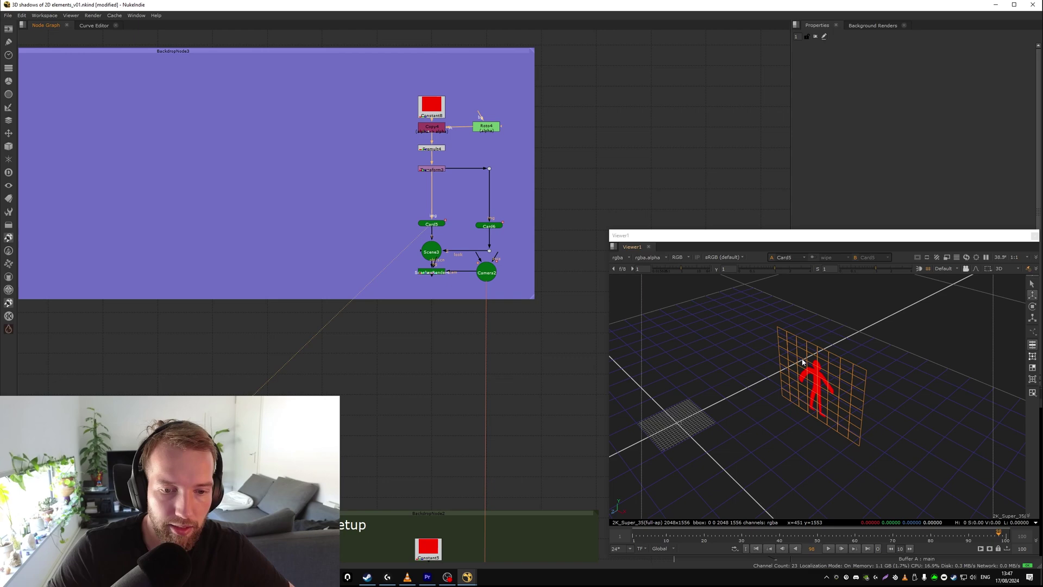
ctrl+drag(809, 377, 841, 353)
ctrl+drag(840, 396, 774, 393)
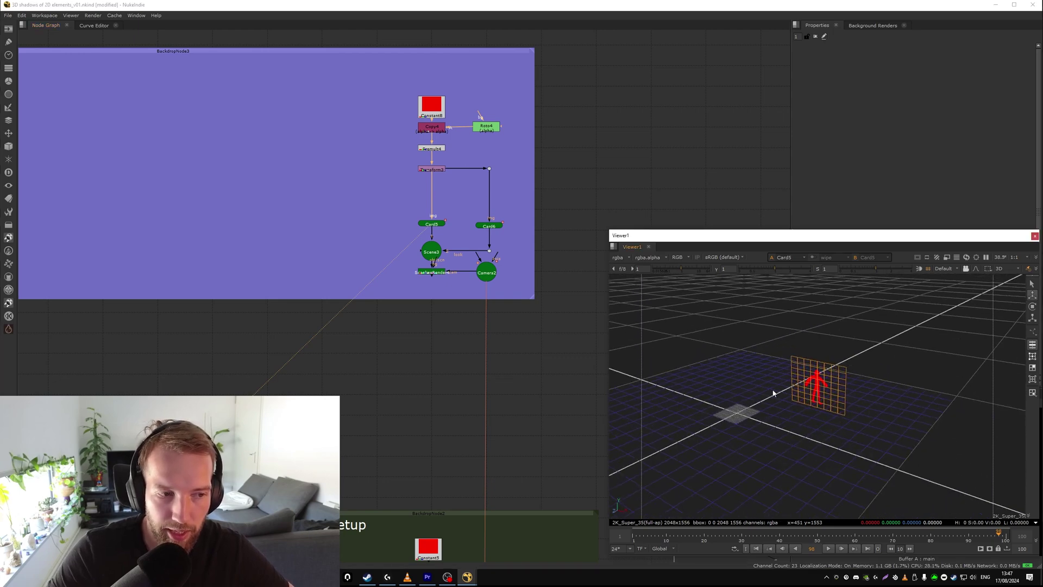
View the card setup's ScanlineRender scene in 3D and open the properties of Card6 and Card5.
double_click(433, 272)
key(1)
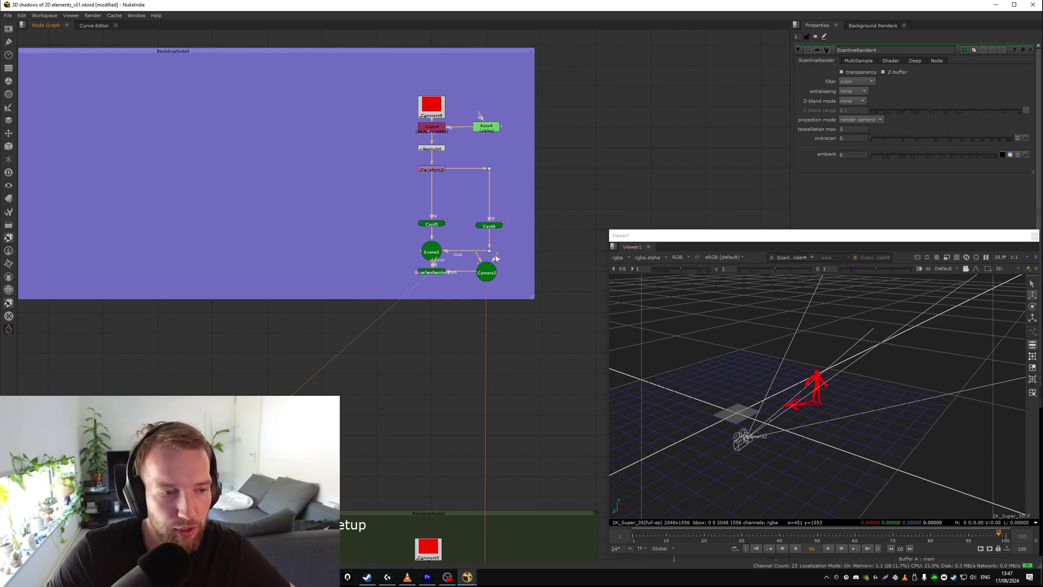
scroll(813, 415, up, 3)
ctrl+drag(813, 415, 881, 414)
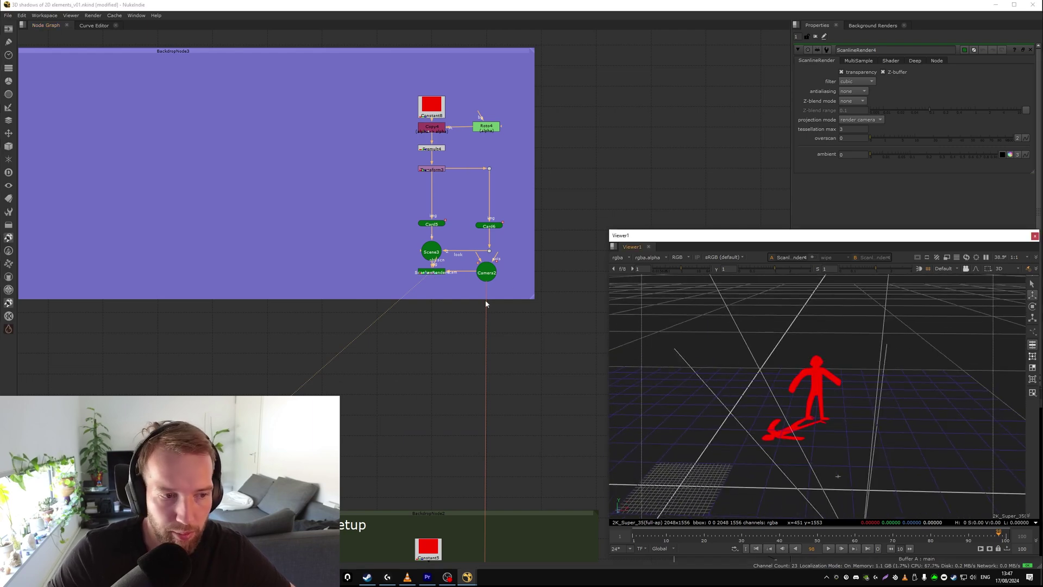
double_click(484, 226)
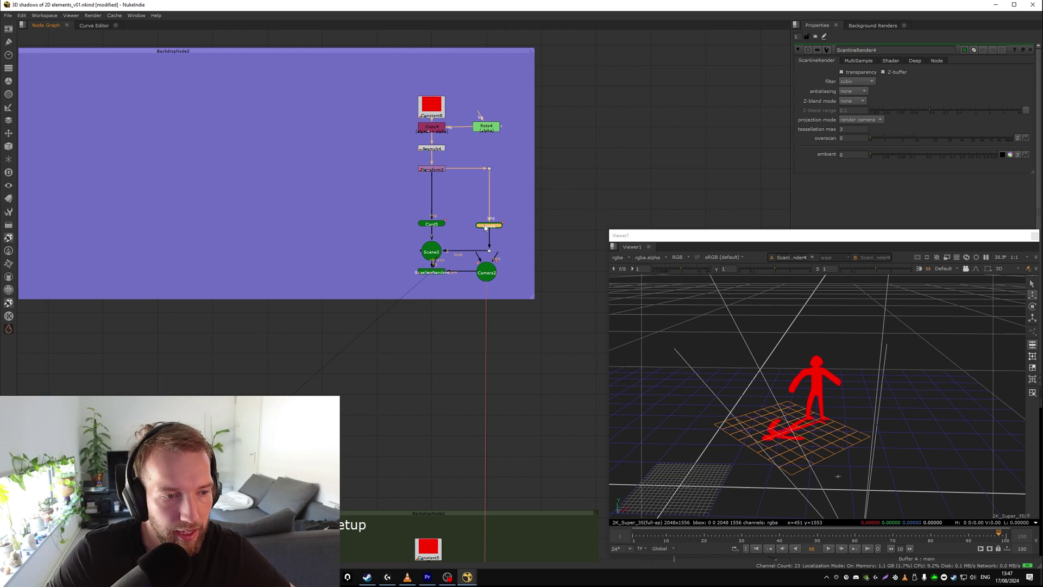
double_click(437, 223)
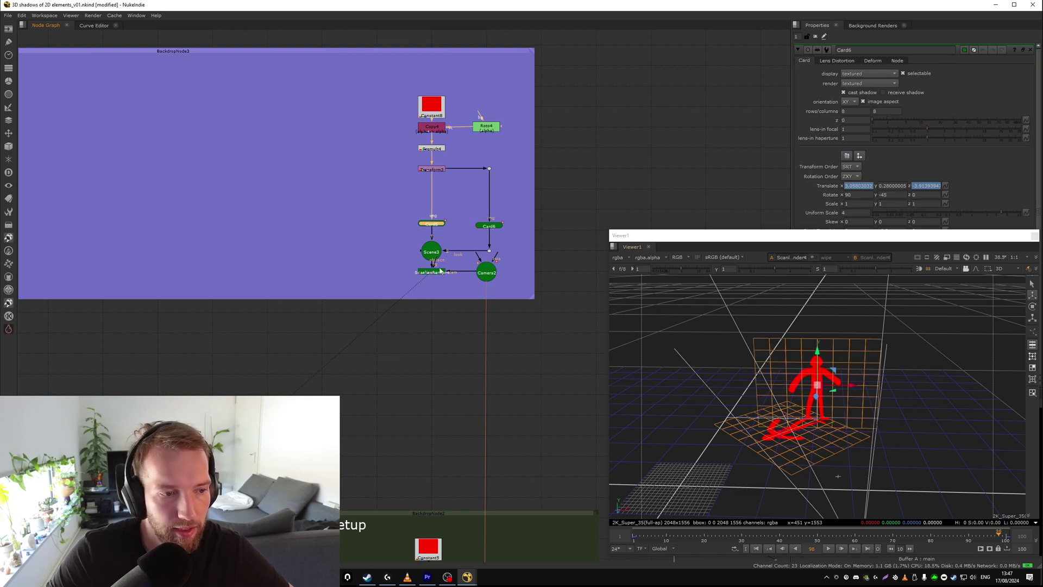
Move the ScanlineRender and Camera2 nodes slightly lower in the card setup and show the render in 2D.
drag(524, 259, 432, 289)
double_click(432, 285)
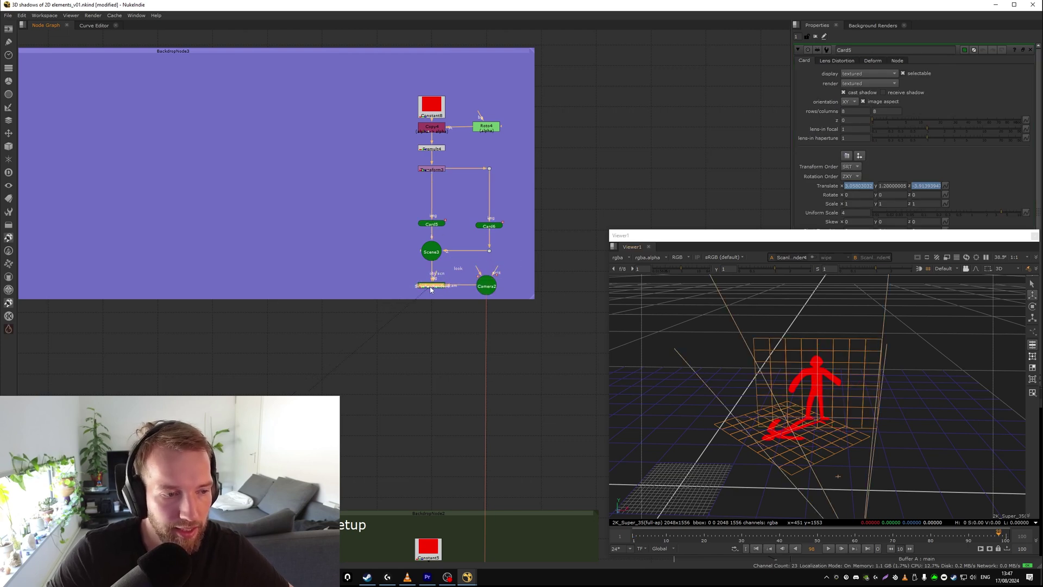
key(Tab)
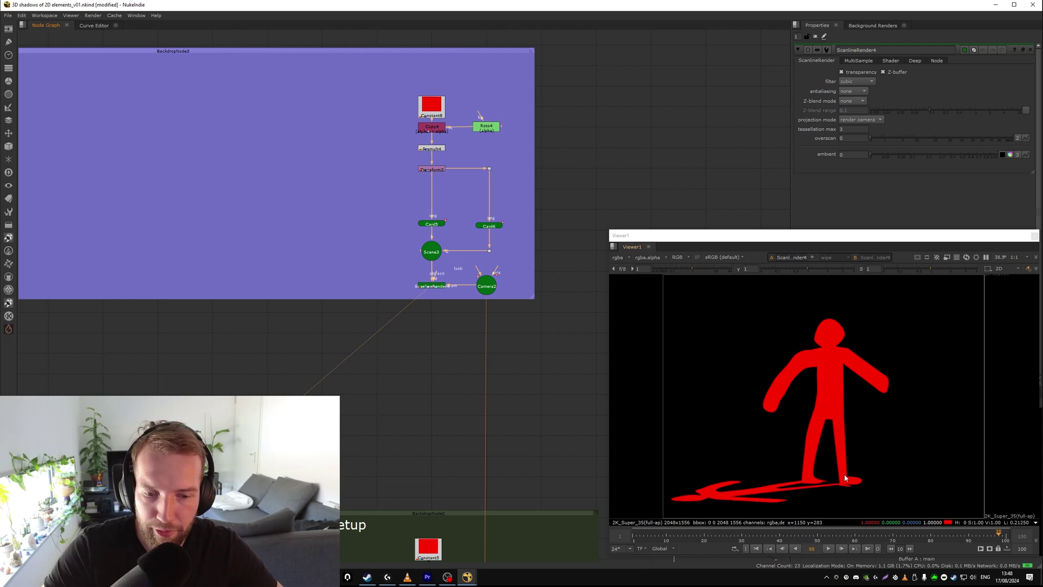
Examine closely where the card shadow meets the figure's feet in the 2D render.
scroll(855, 483, up, 5)
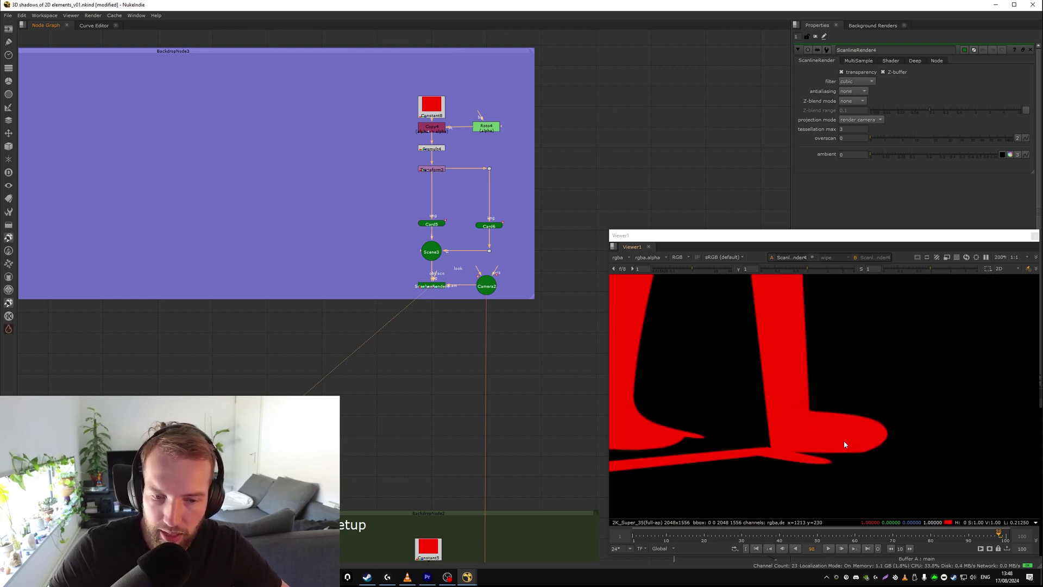
middle_drag(805, 469, 888, 438)
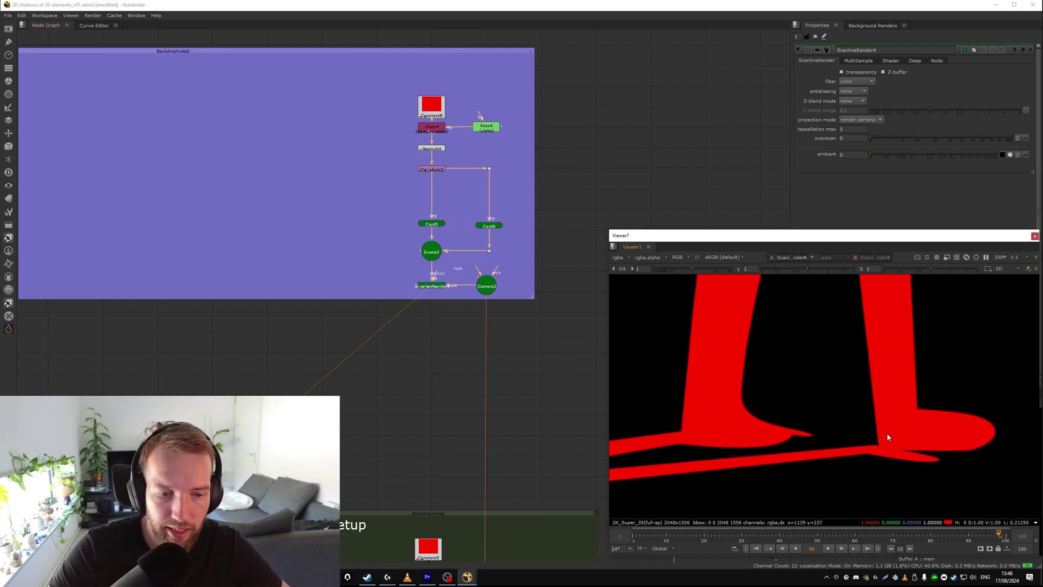
scroll(774, 444, down, 2)
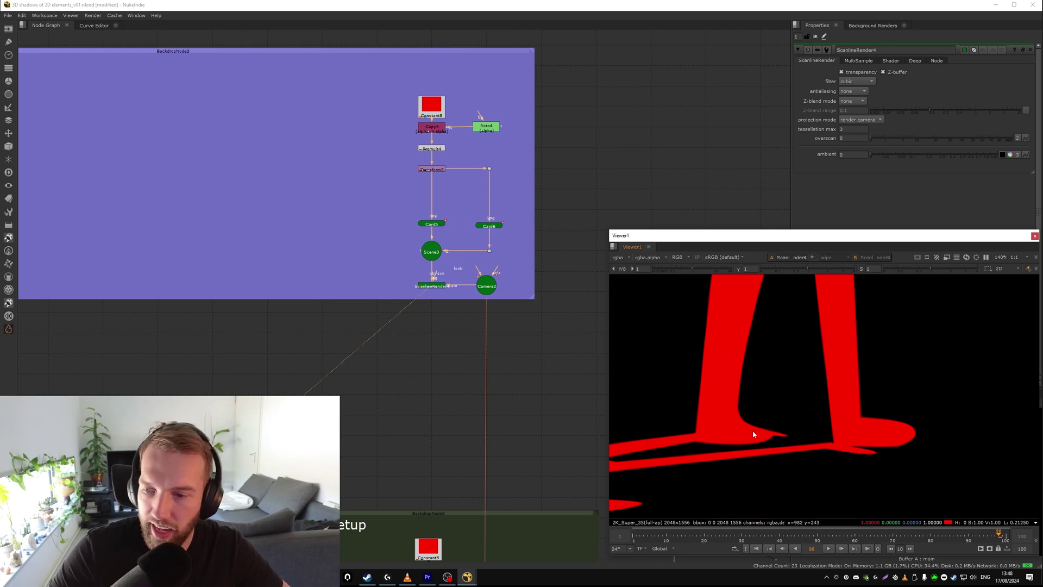
scroll(533, 277, down, 2)
drag(415, 271, 488, 296)
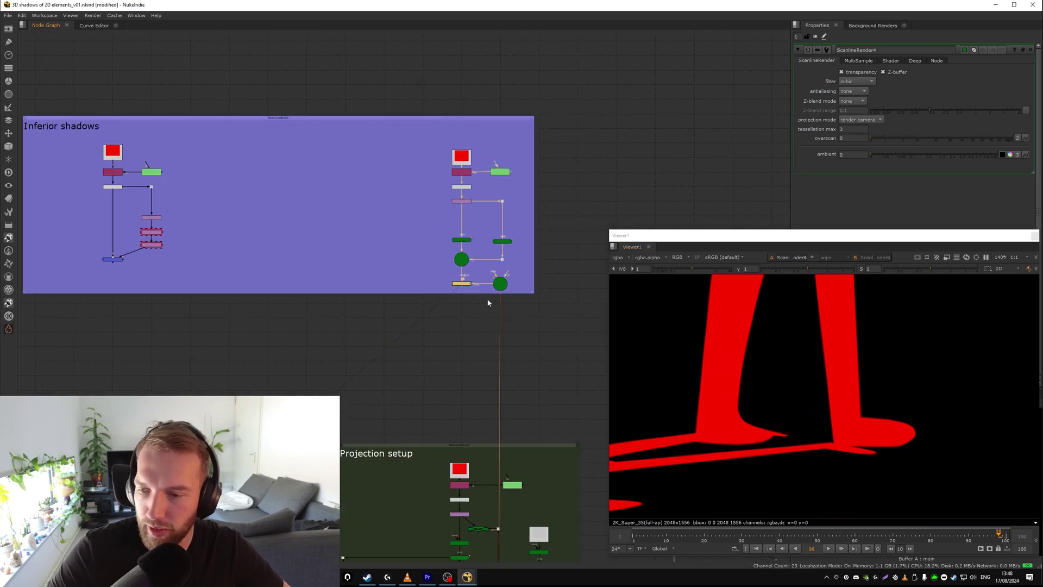
middle_drag(527, 283, 526, 278)
scroll(861, 424, down, 4)
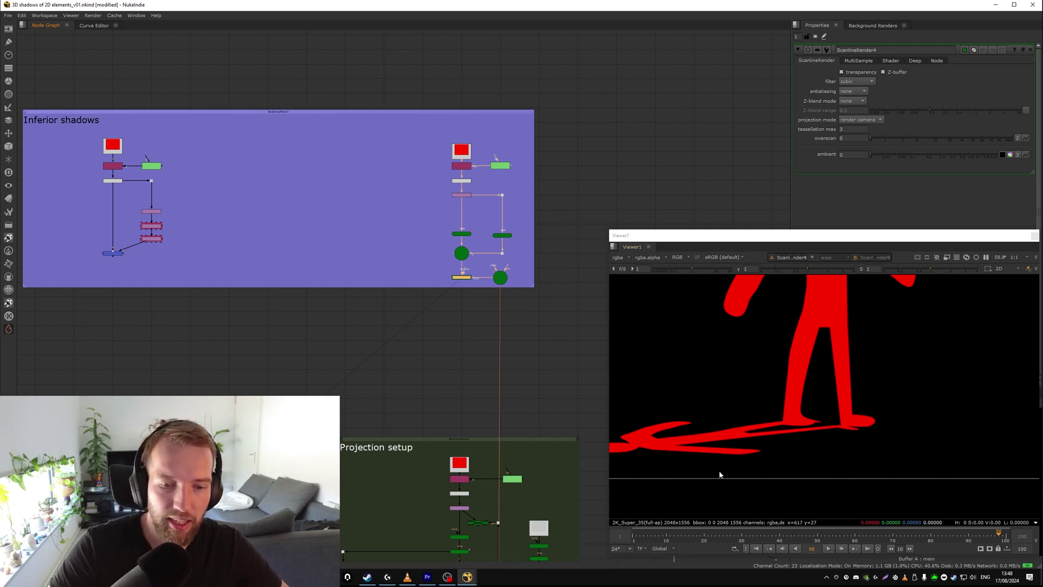
Display the Projection setup's ScanlineRender output in the viewer.
scroll(501, 278, down, 3)
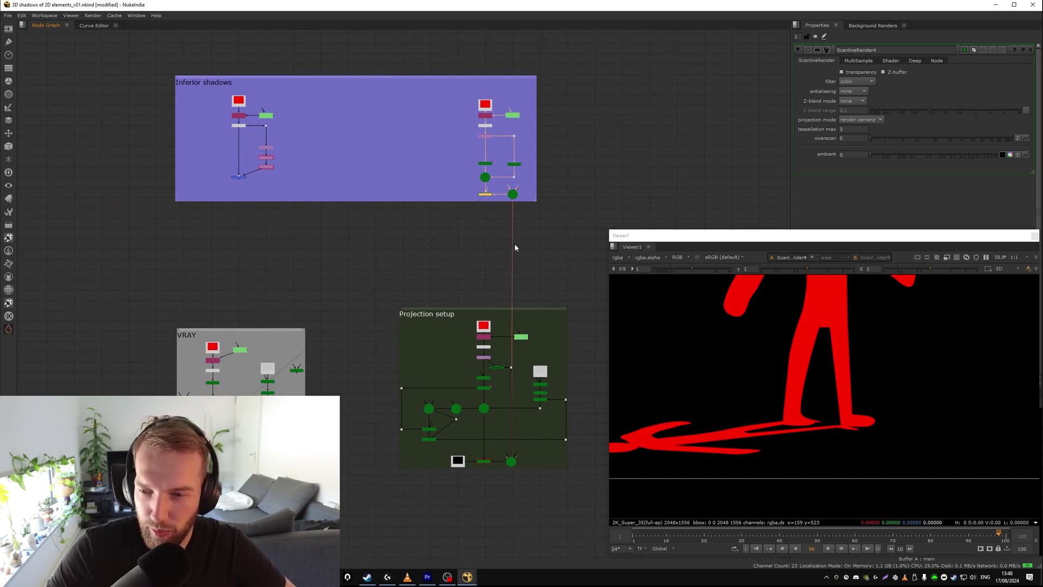
middle_drag(491, 231, 559, 122)
middle_drag(392, 236, 371, 206)
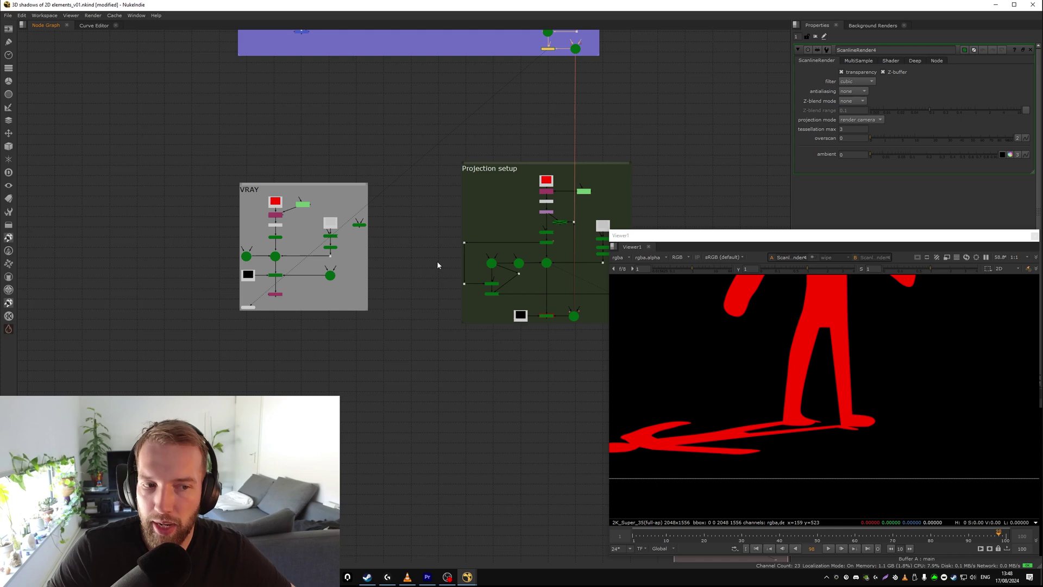
click(549, 316)
key(1)
middle_drag(405, 286, 406, 295)
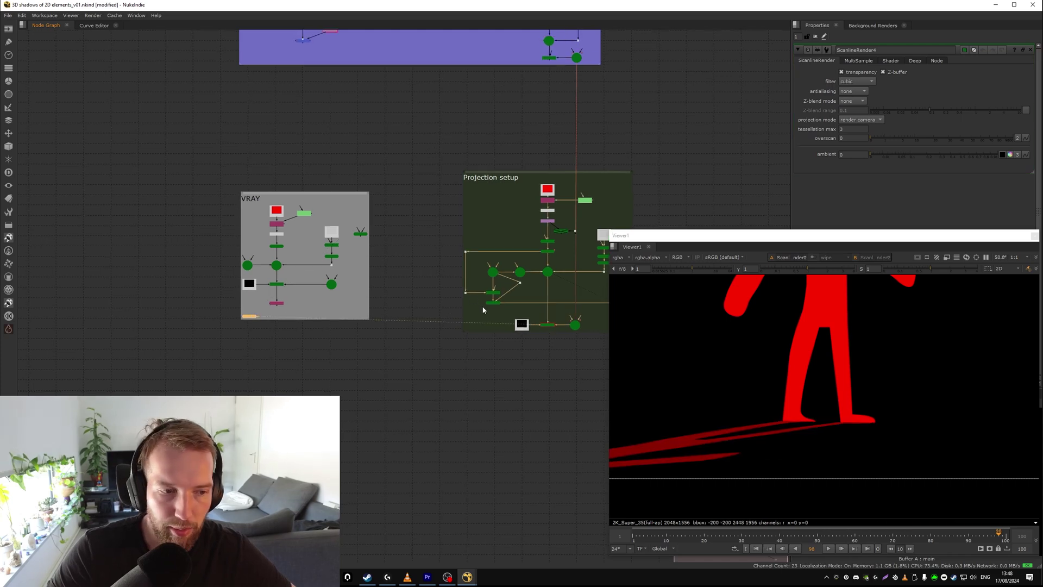
Display the VRAY group's ScanlineRender1 in the viewer and inspect its lit scene in 3D.
click(492, 302)
middle_drag(298, 299, 427, 319)
drag(428, 320, 386, 335)
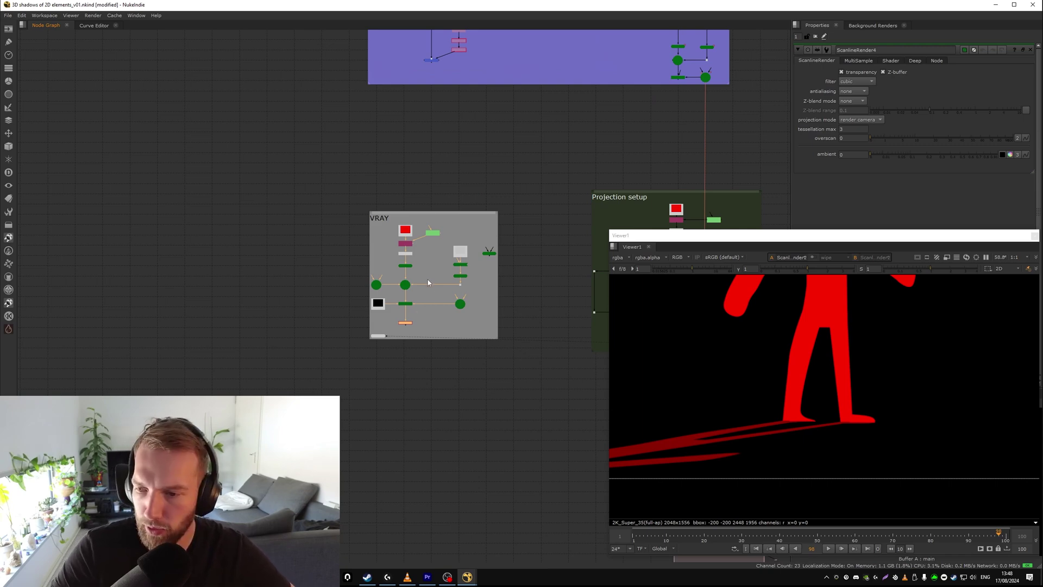
key(1)
scroll(436, 324, up, 6)
click(349, 258)
key(1)
middle_drag(349, 245, 336, 306)
key(Tab)
alt+middle_drag(847, 384, 786, 381)
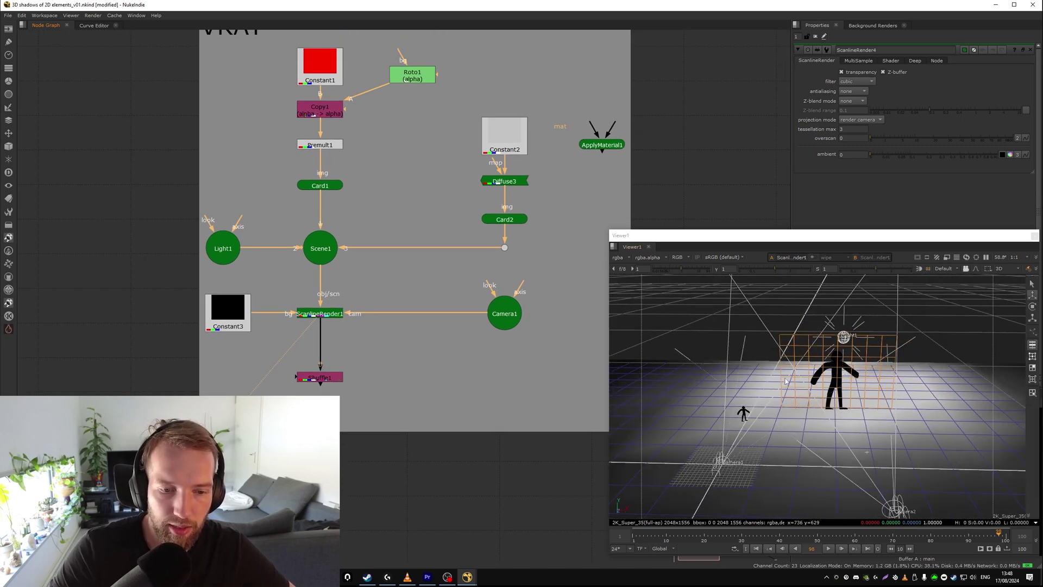
Close the open node properties and bring the VRAY and Projection setup groups into view.
scroll(598, 152, down, 6)
middle_drag(598, 152, 344, 126)
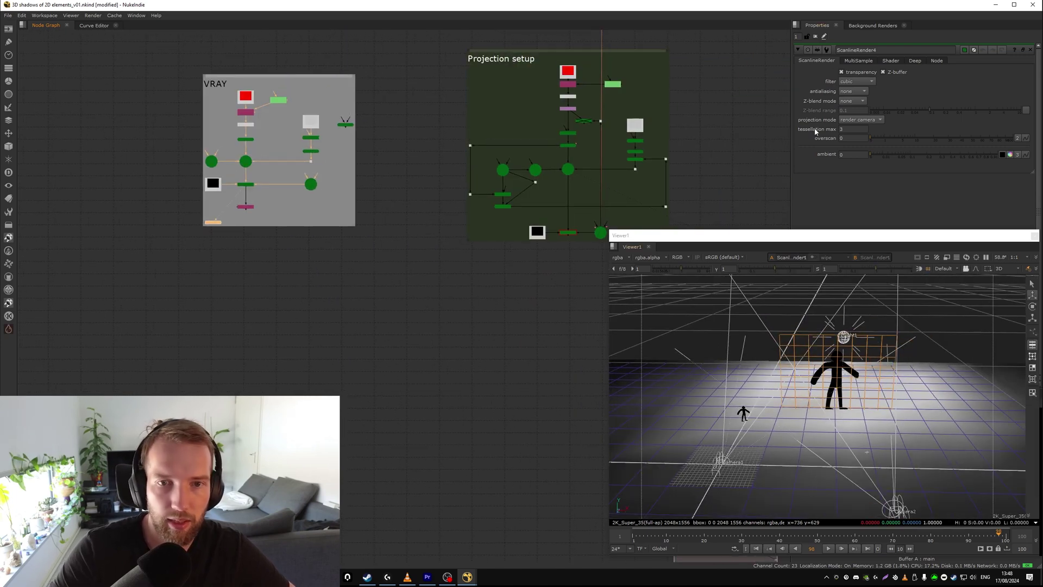
click(1031, 50)
middle_drag(421, 166, 464, 193)
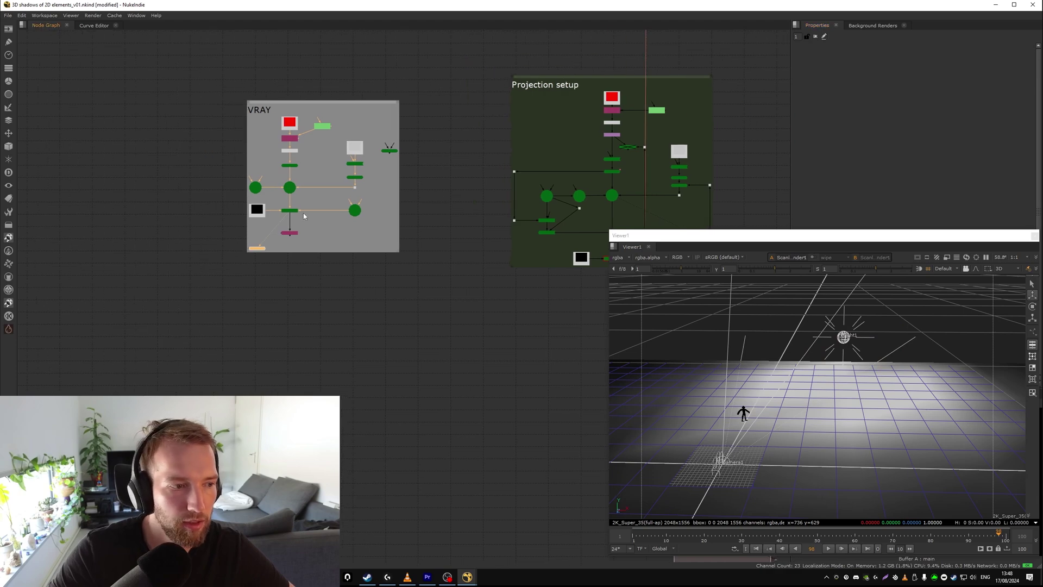
Open the properties of the VRAY group's ScanlineRender1 node.
middle_drag(776, 374, 839, 337)
scroll(838, 338, up, 3)
middle_drag(373, 205, 440, 270)
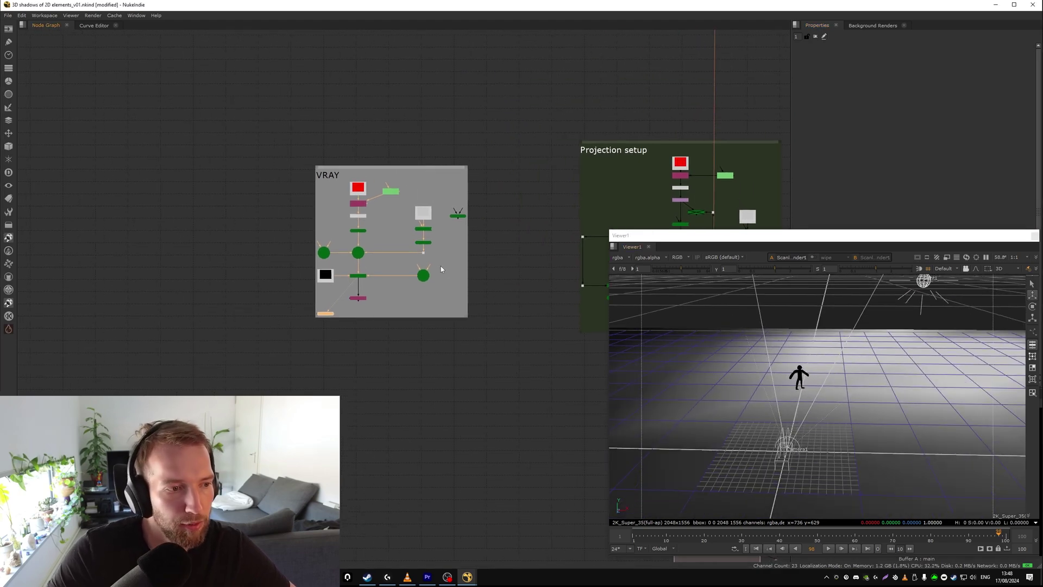
scroll(341, 269, up, 5)
middle_drag(891, 310, 876, 331)
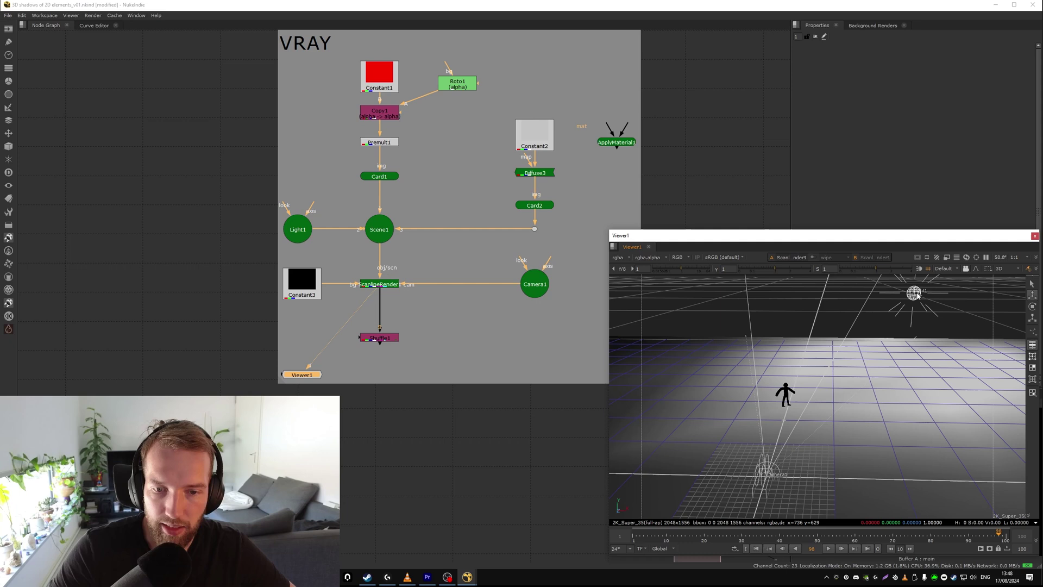
double_click(381, 284)
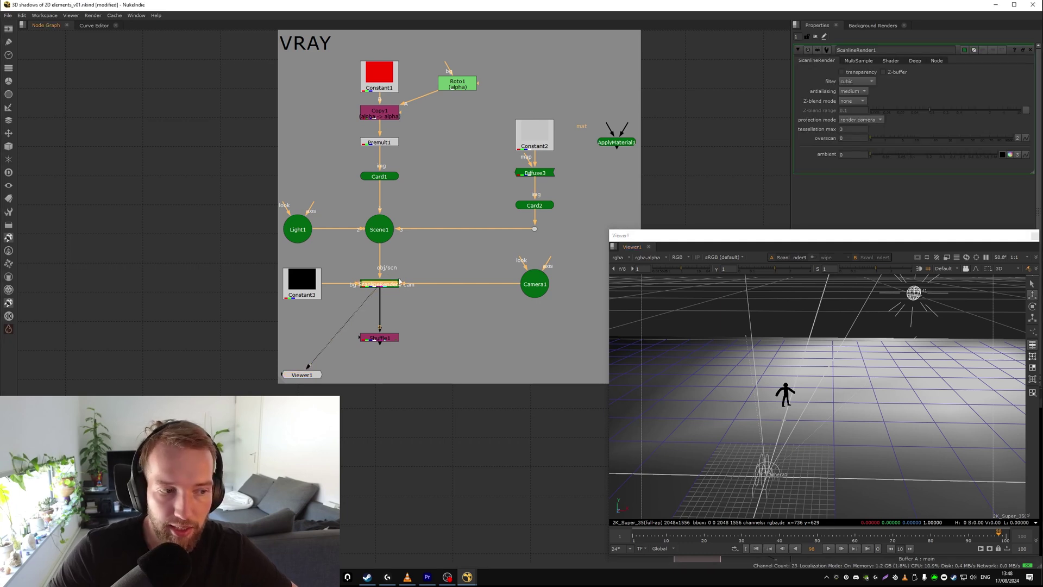
Single out Camera1 and Light1 in the VRAY group and inspect the light's position in the 3D scene.
drag(584, 250, 423, 336)
drag(333, 194, 258, 263)
middle_drag(575, 154, 591, 211)
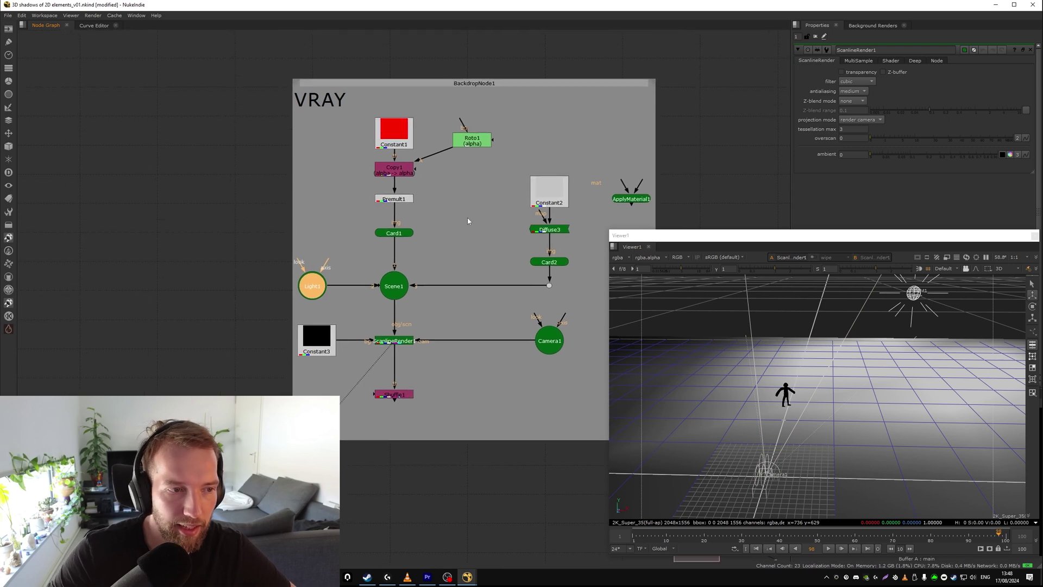
drag(462, 231, 418, 263)
middle_drag(827, 344, 865, 305)
ctrl+drag(865, 308, 795, 318)
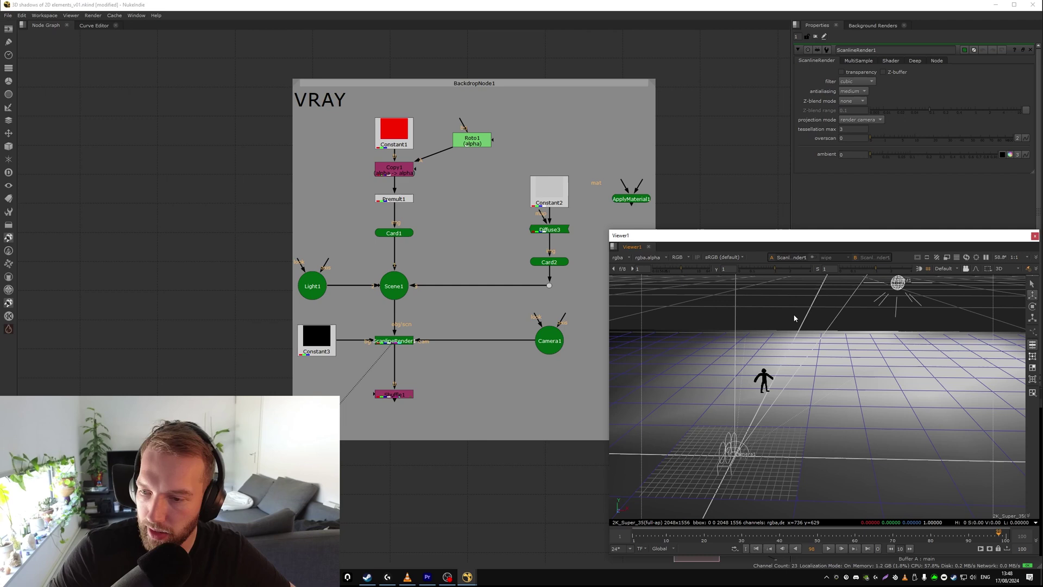
click(502, 350)
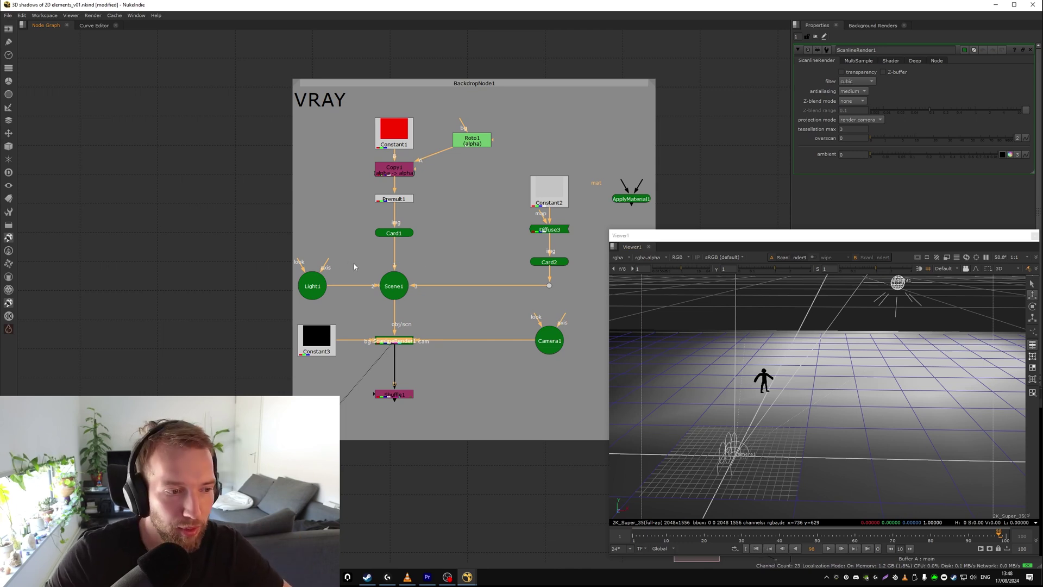
Check the shadow options of Card2 and Card1, plus Light1's Shadows settings.
click(315, 283)
click(549, 262)
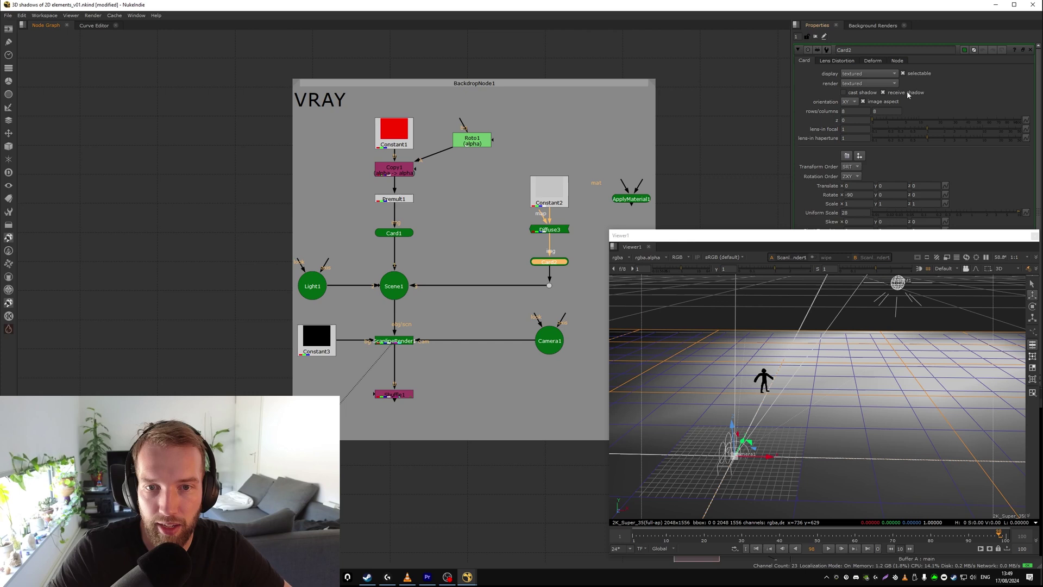
double_click(395, 234)
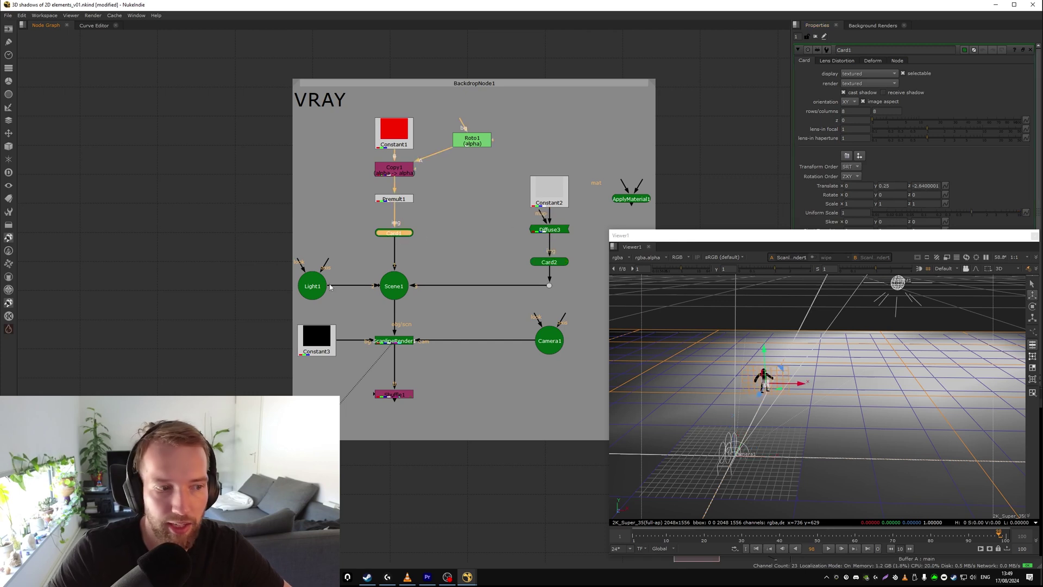
double_click(311, 285)
click(830, 61)
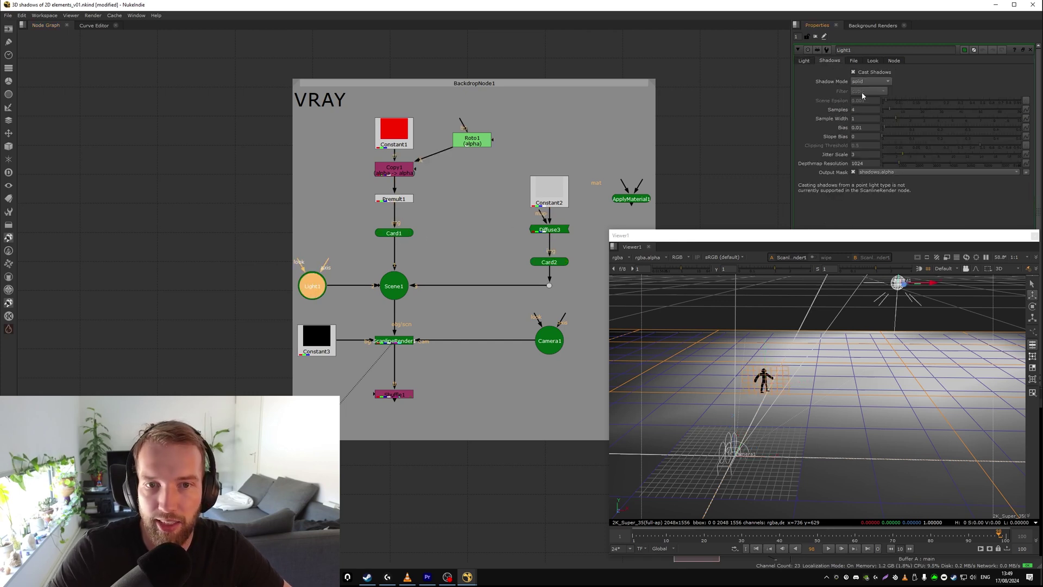
Examine how the light, figure card and ground card are arranged in the VRAY group's 3D scene.
middle_drag(437, 325, 452, 244)
click(409, 261)
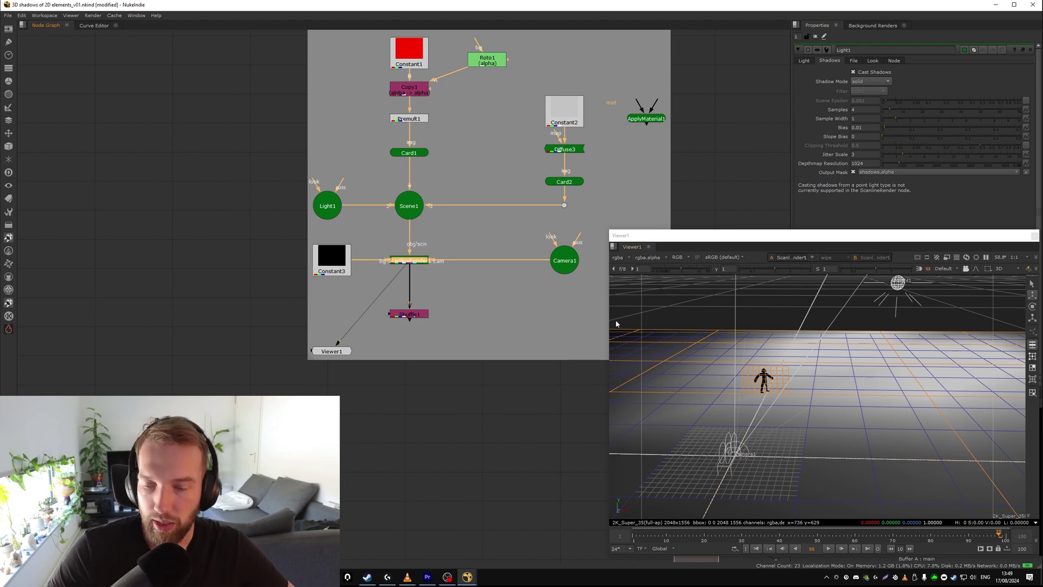
middle_drag(750, 354, 740, 363)
ctrl+drag(740, 362, 853, 357)
ctrl+drag(916, 291, 880, 309)
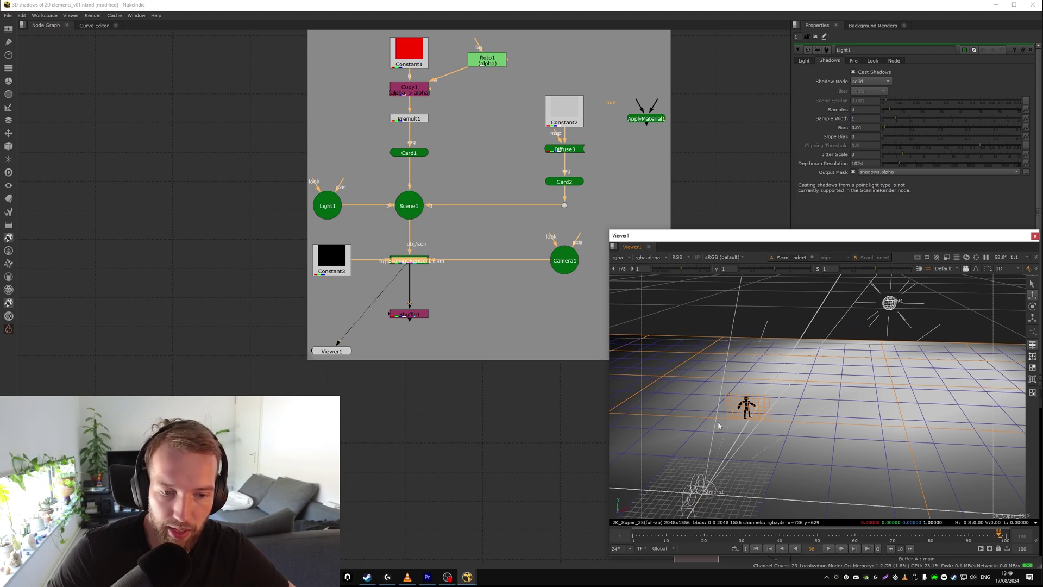
ctrl+drag(719, 425, 734, 413)
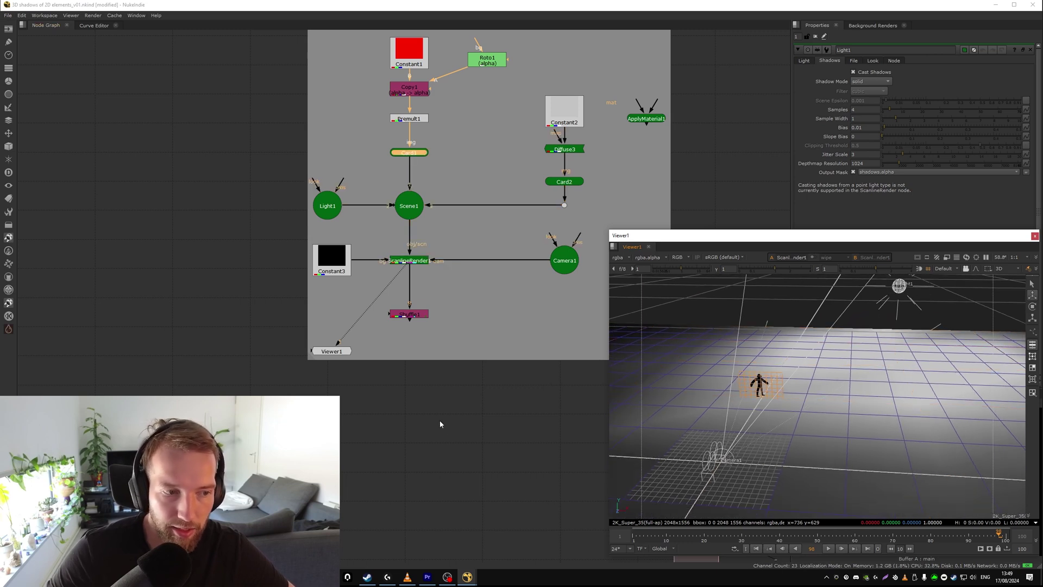
Switch the viewer to the 2D render of the VRAY setup and open ScanlineRender1's properties.
drag(449, 248, 365, 300)
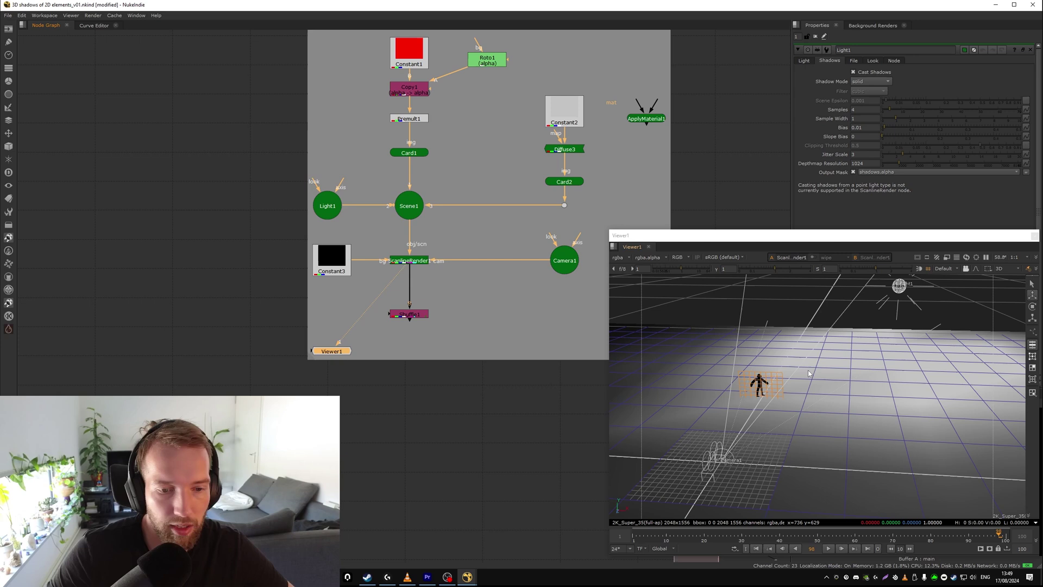
key(Tab)
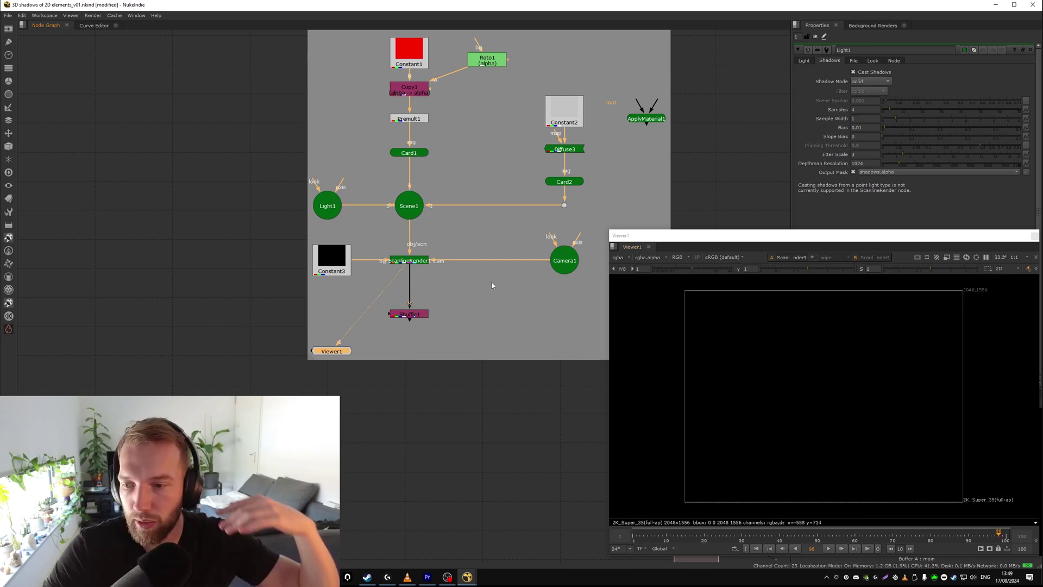
double_click(409, 260)
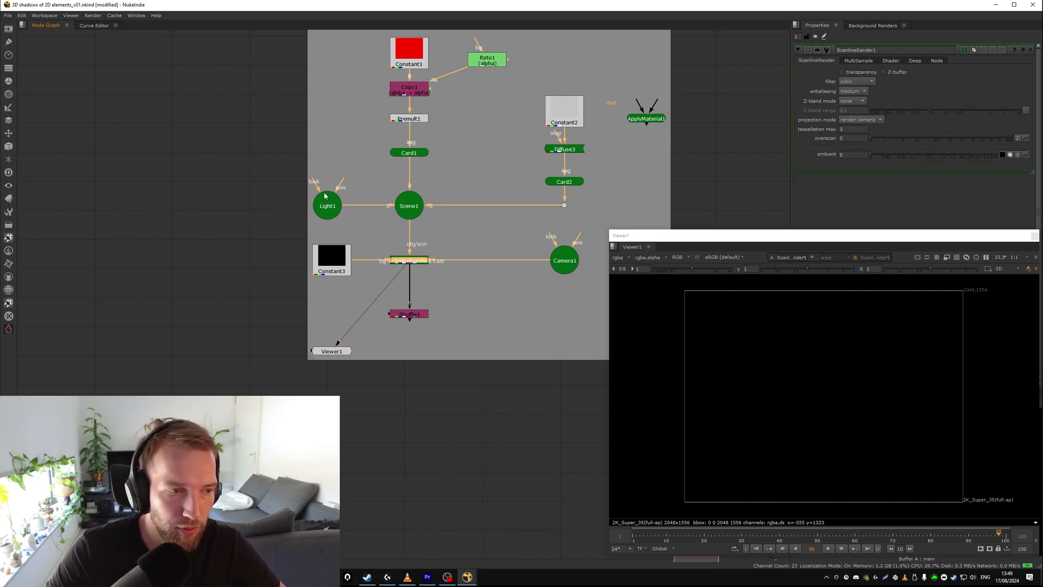
Select all nodes of the VRAY group and compare its layout with the Projection setup group.
middle_drag(520, 247, 315, 244)
scroll(473, 314, down, 4)
drag(511, 134, 255, 323)
scroll(326, 244, up, 3)
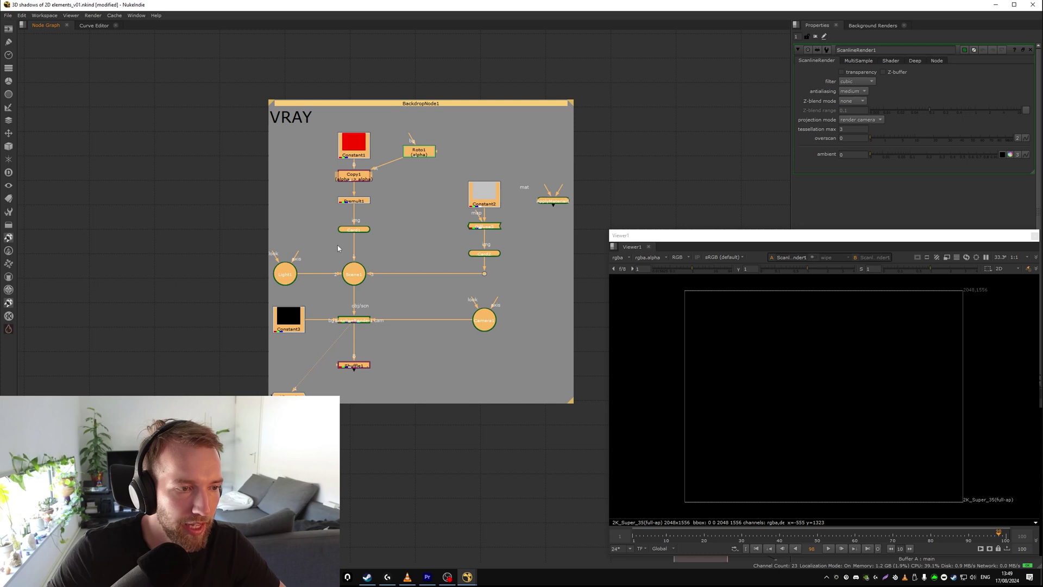
scroll(430, 256, up, 2)
middle_drag(533, 180, 231, 208)
scroll(230, 208, down, 5)
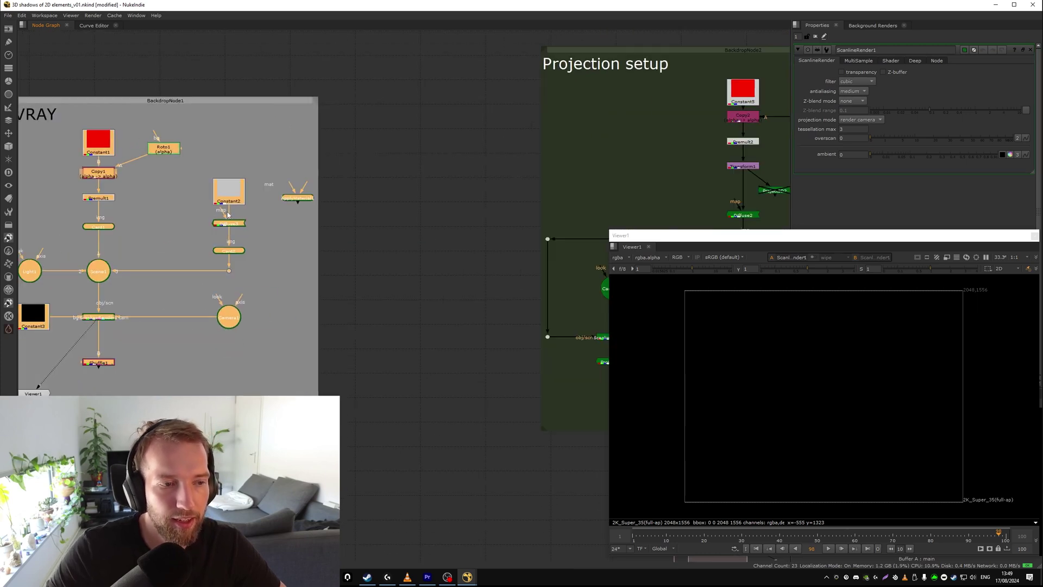
middle_drag(298, 193, 363, 233)
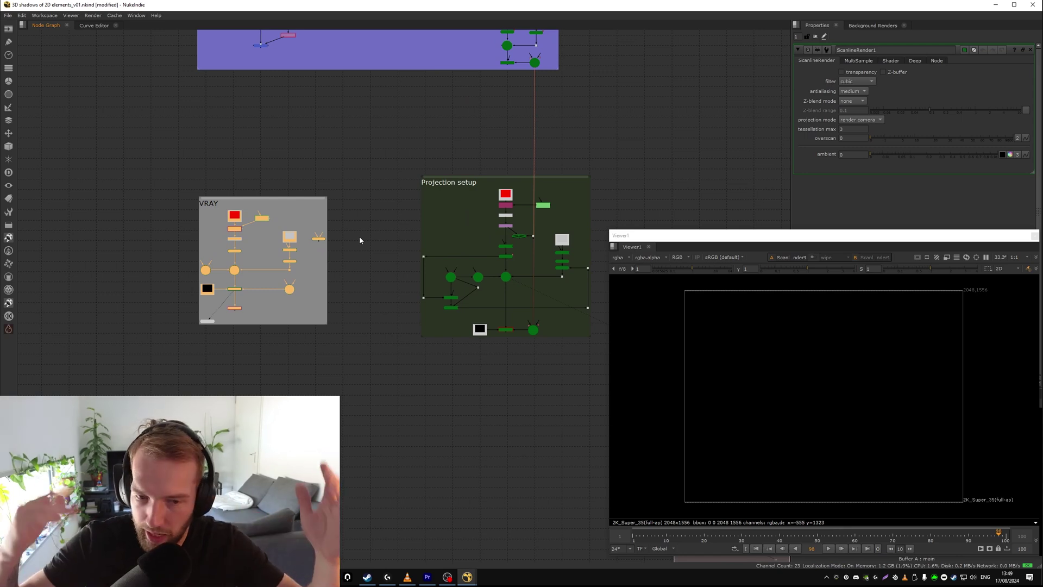
Display the output of Transform1 from the Projection setup in the viewer.
scroll(435, 213, up, 2)
middle_drag(438, 215, 328, 179)
scroll(385, 186, up, 2)
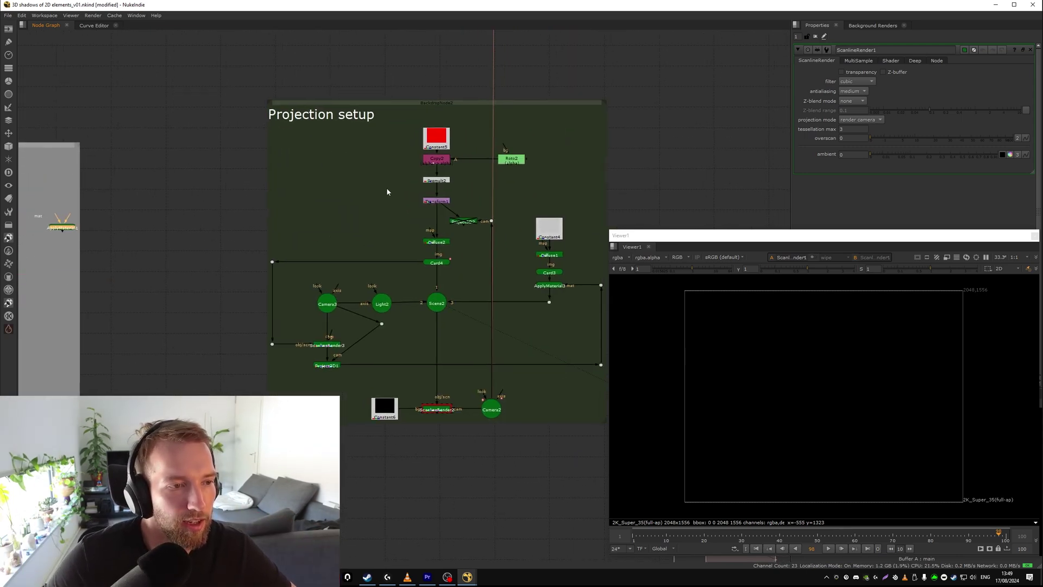
middle_drag(421, 194, 327, 185)
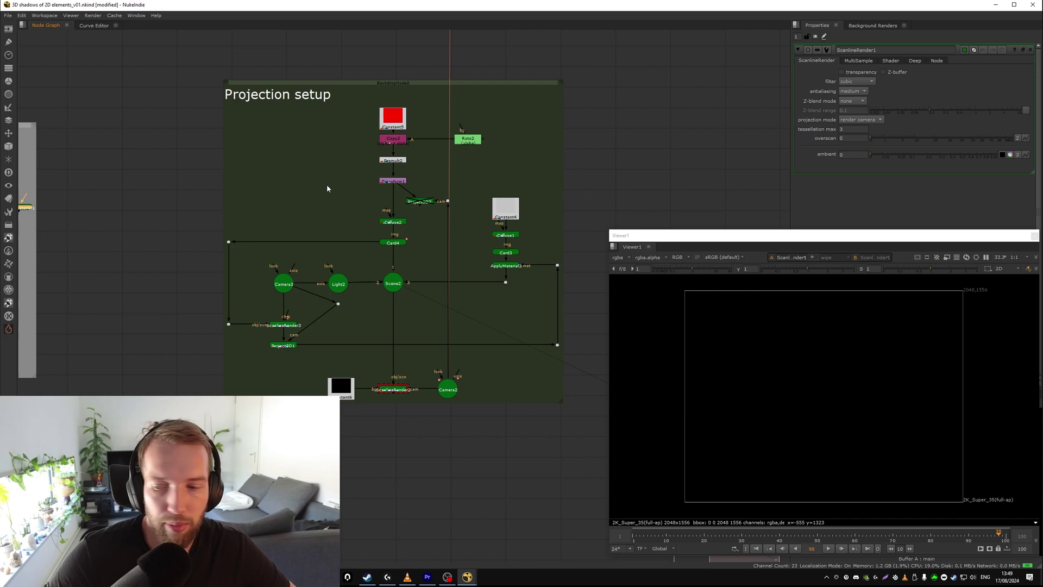
click(397, 138)
key(1)
middle_drag(440, 225, 455, 212)
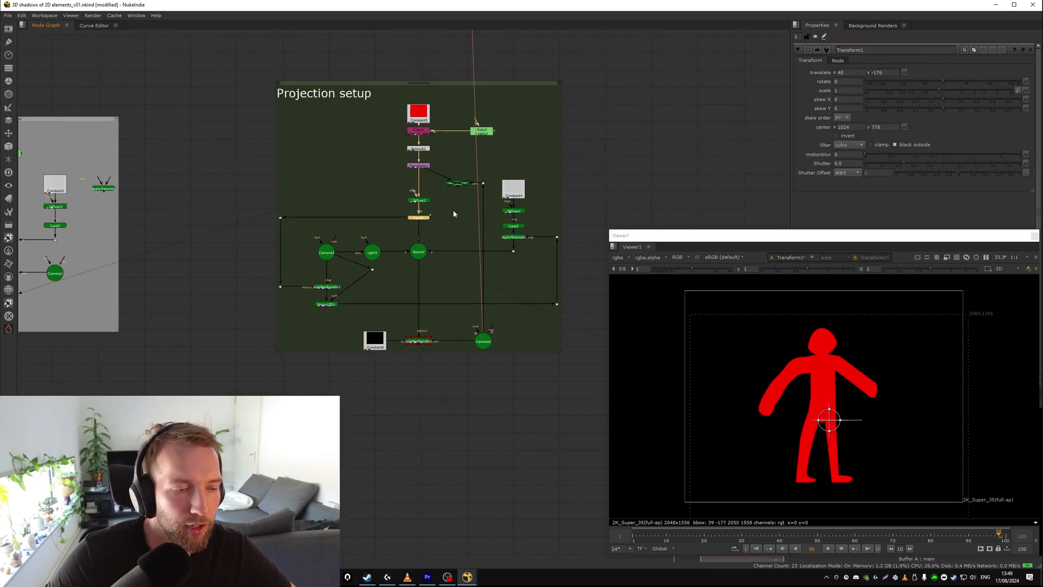
Display Card4 in the viewer and frame the figure card in 3D.
click(440, 212)
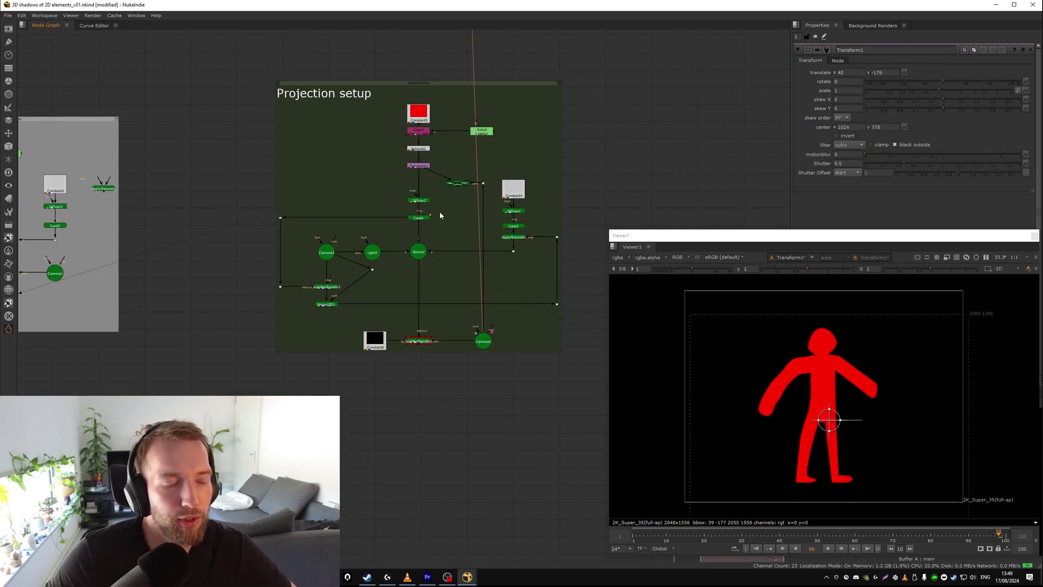
scroll(438, 212, up, 1)
drag(450, 207, 373, 234)
key(1)
key(f)
scroll(799, 321, down, 2)
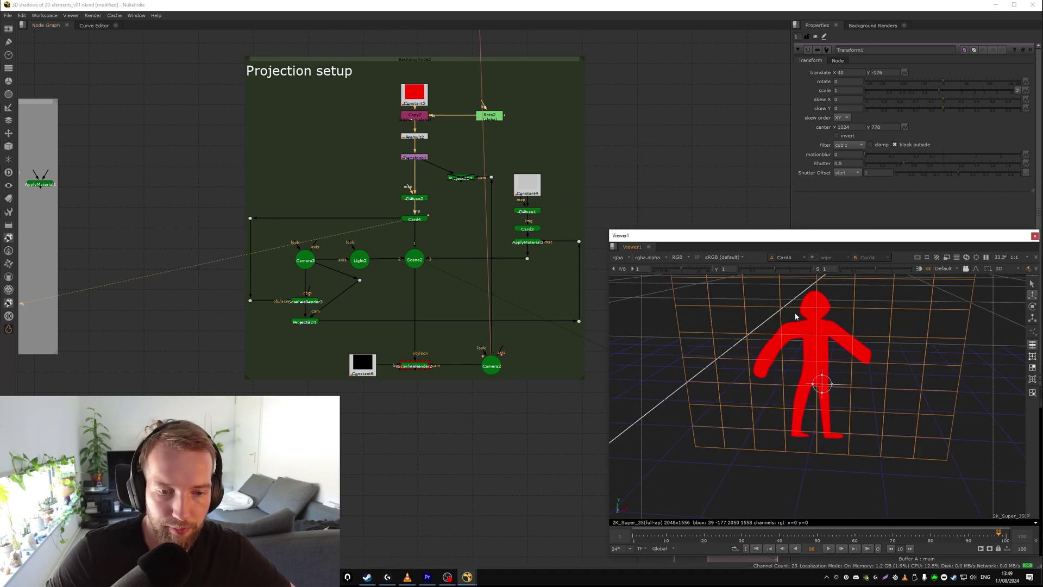
Open the properties of Camera2 and Light2 and inspect their positions relative to the figure card in 3D.
double_click(492, 364)
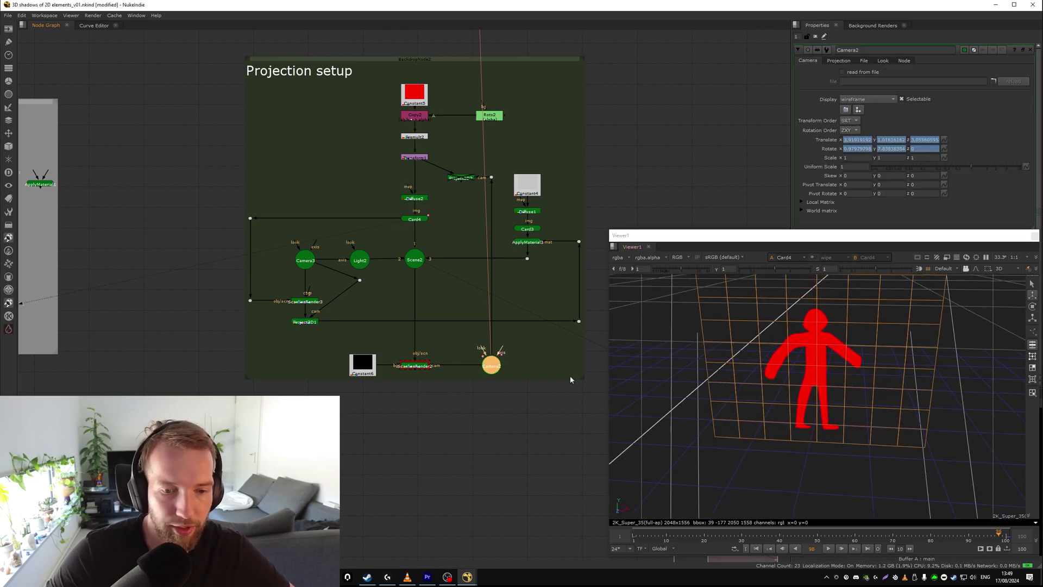
ctrl+drag(765, 361, 784, 389)
double_click(360, 259)
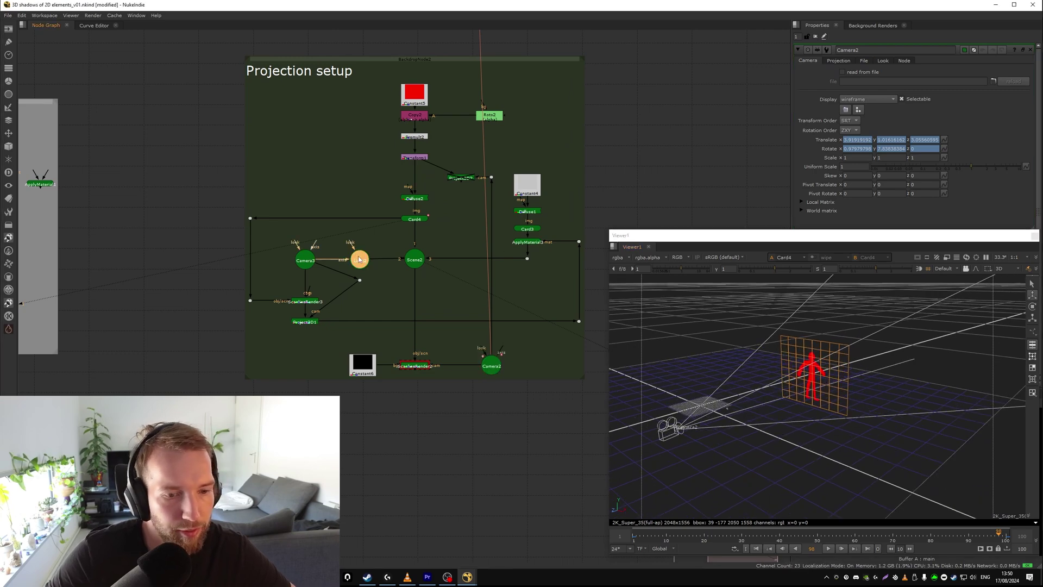
key(f)
ctrl+drag(822, 340, 885, 338)
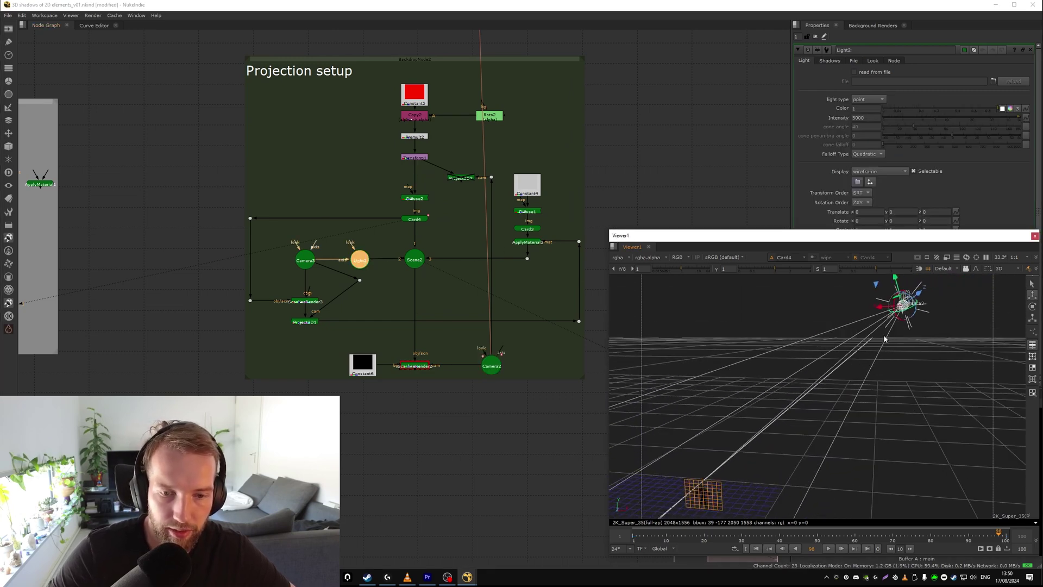
ctrl+drag(759, 400, 821, 342)
alt+middle_drag(821, 342, 788, 367)
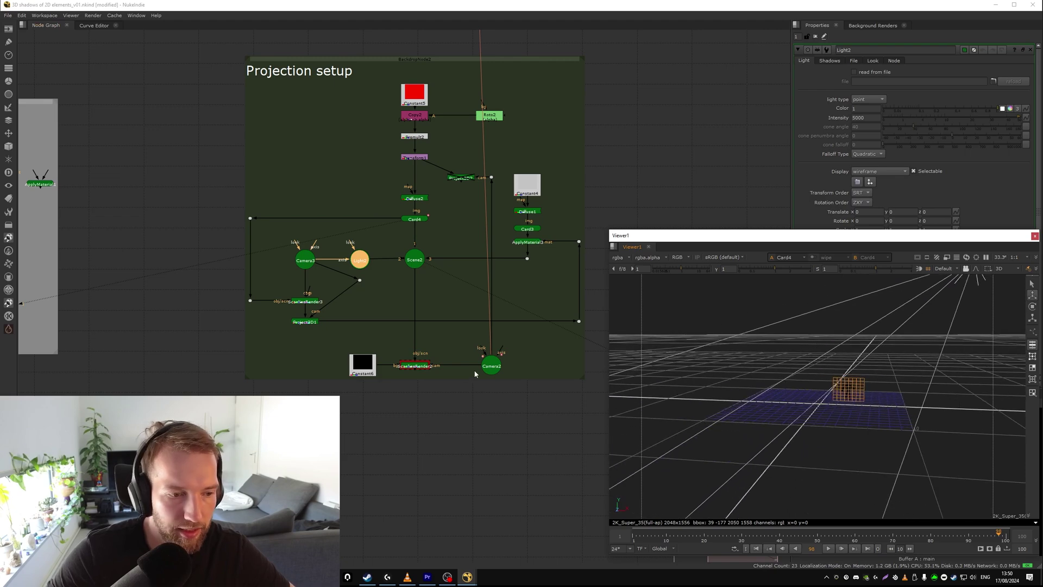
Open Scene2's properties and inspect the combined figure and ground cards in 3D.
double_click(493, 368)
click(469, 285)
double_click(415, 260)
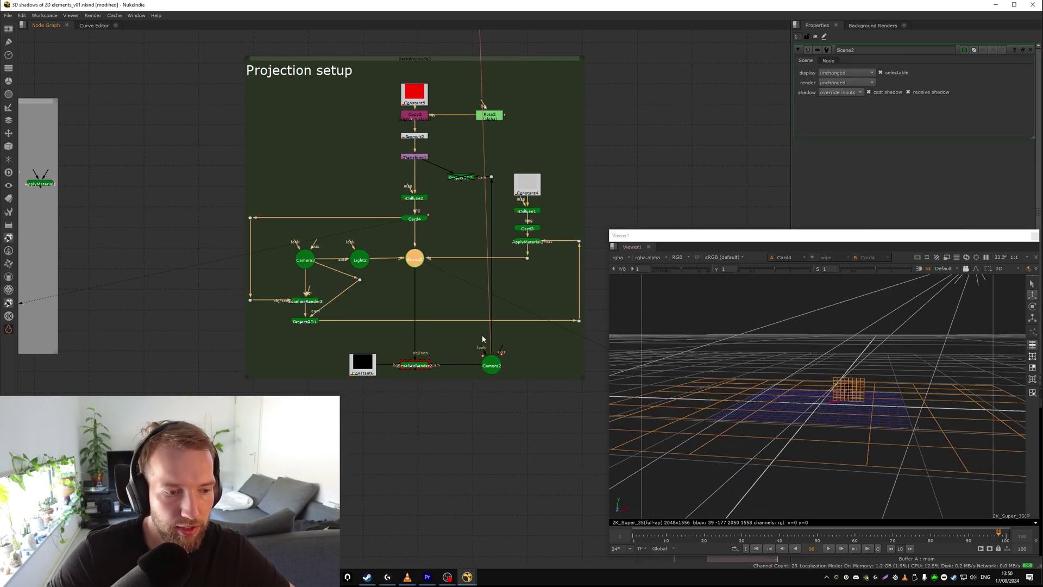
scroll(482, 348, up, 2)
ctrl+drag(864, 364, 806, 377)
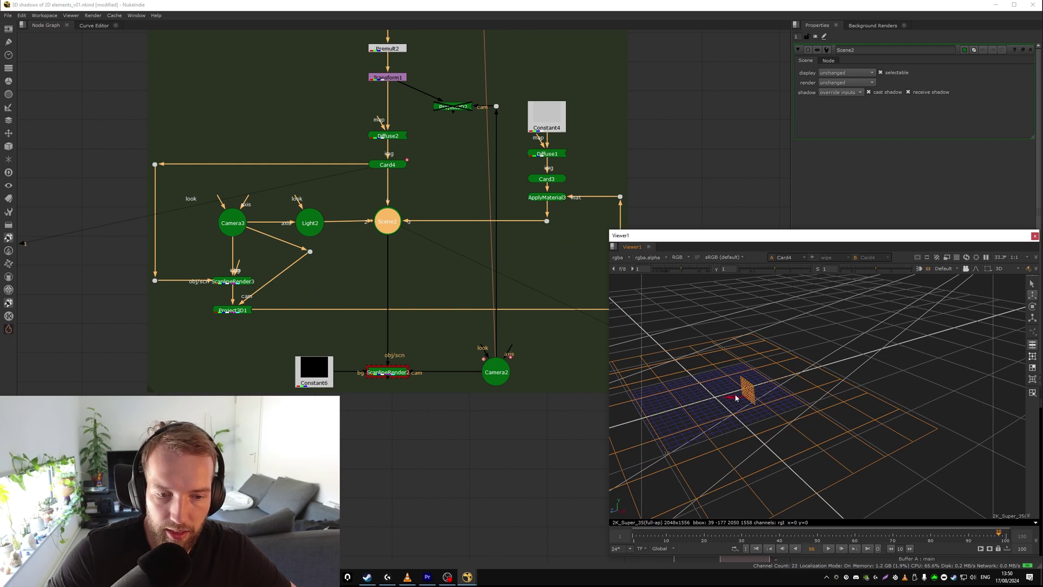
ctrl+drag(736, 395, 824, 371)
middle_drag(798, 366, 821, 344)
middle_drag(424, 247, 421, 268)
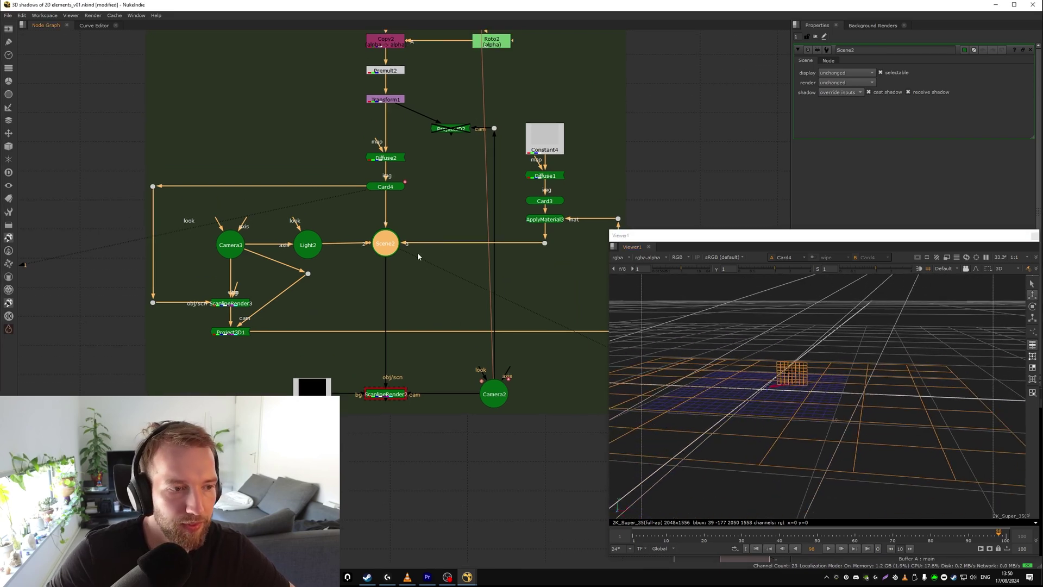
Display the ground card, Card3, in the viewer and check its properties and the Diffuse1 material feeding it.
middle_drag(458, 229, 453, 253)
double_click(539, 225)
key(1)
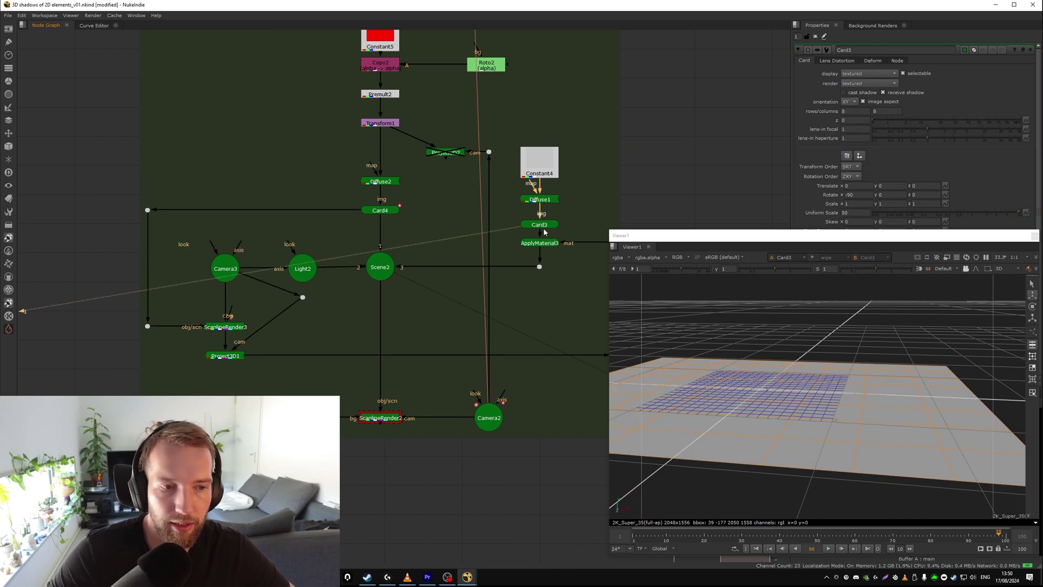
click(549, 198)
double_click(548, 198)
key(1)
double_click(547, 224)
key(1)
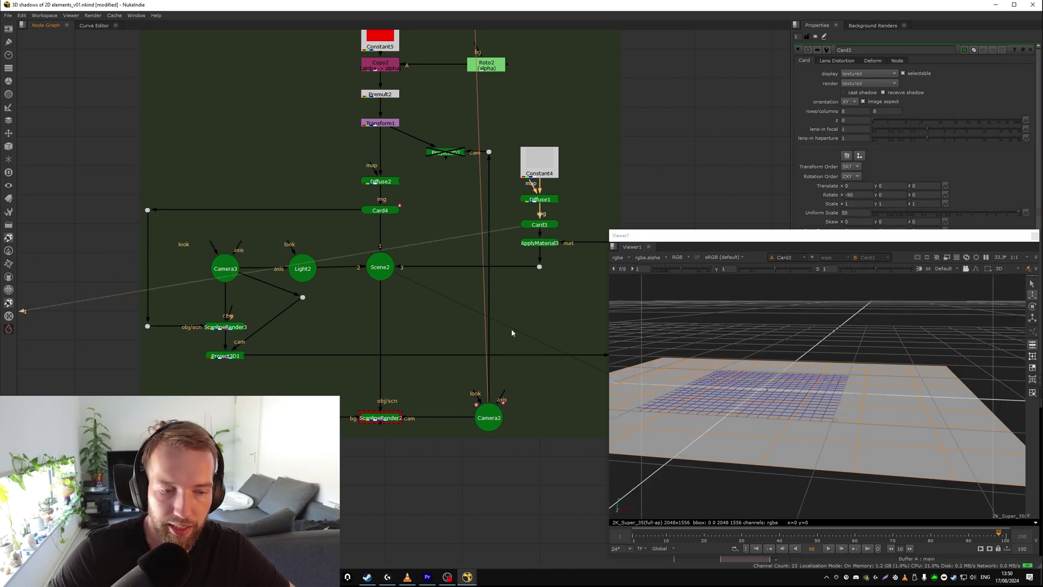
Display Card4 in the viewer, open Diffuse2's properties, and disable and re-enable Diffuse2 to compare the figure.
double_click(380, 211)
key(1)
middle_drag(391, 217, 438, 235)
drag(436, 211, 440, 204)
double_click(439, 203)
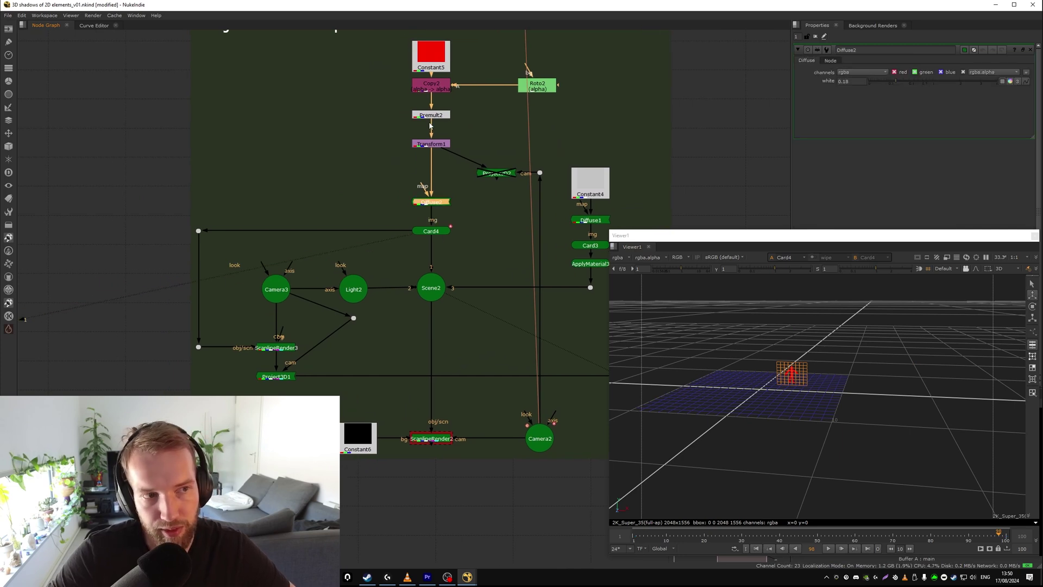
key(d)
key(d)
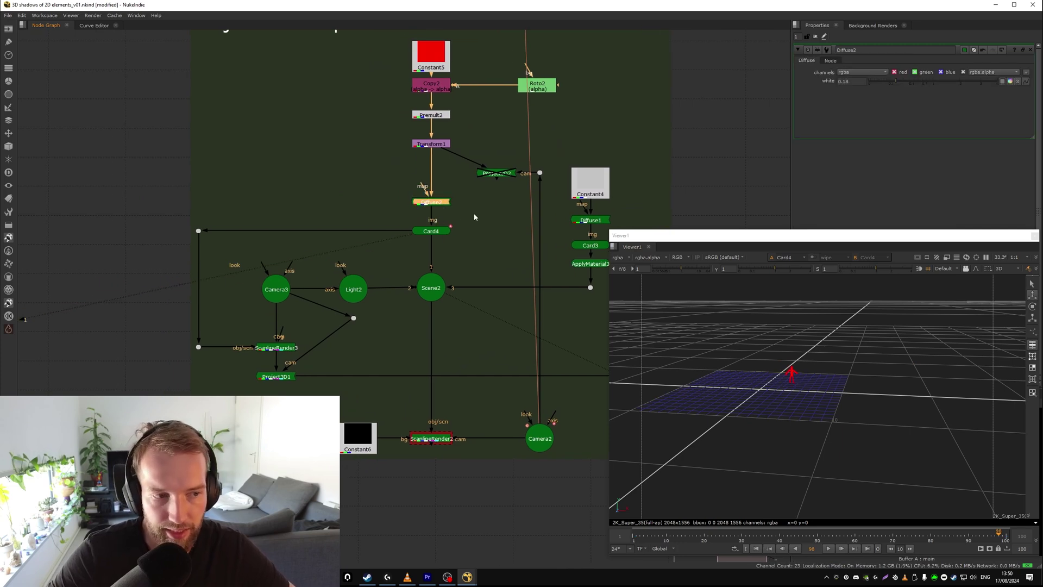
Display Scene2 in the viewer and open its properties.
click(428, 282)
double_click(428, 282)
key(1)
click(495, 332)
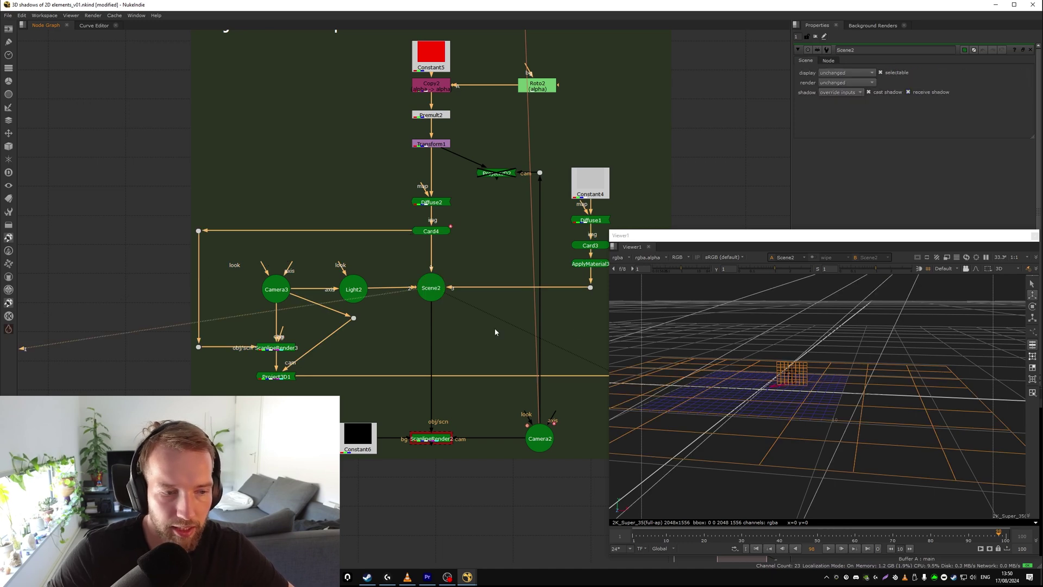
Open Light2's properties and select the figure, ground, scene, light and Camera2 nodes of the projection setup as a group.
click(338, 288)
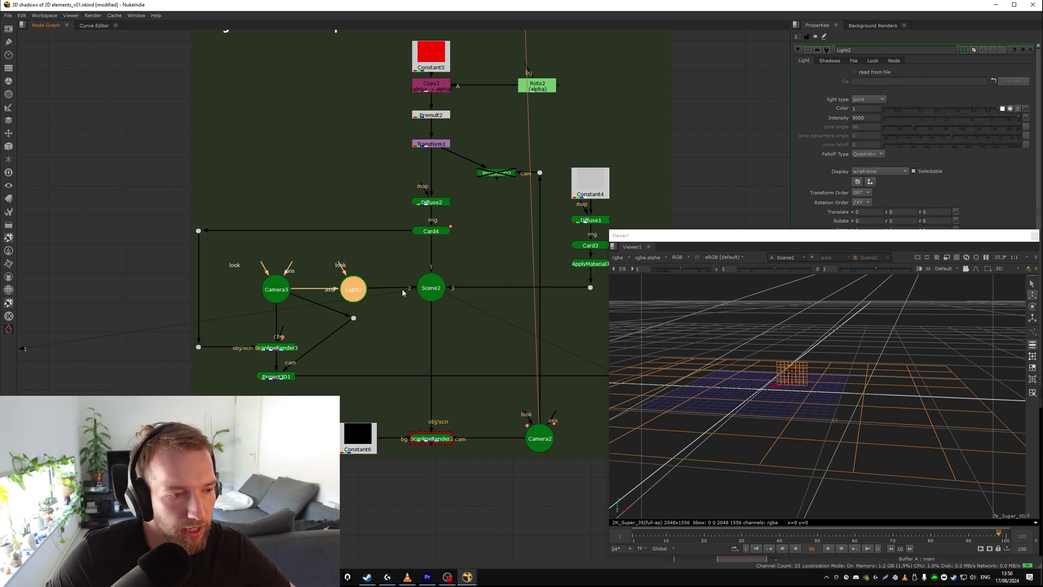
click(440, 289)
middle_drag(463, 169, 374, 181)
drag(608, 39, 242, 485)
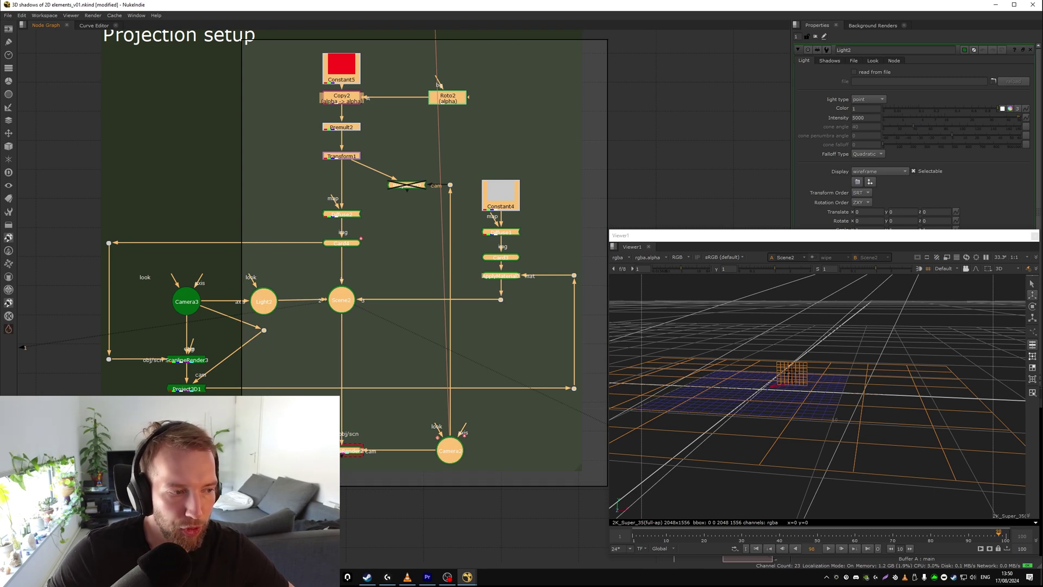
drag(242, 486, 242, 485)
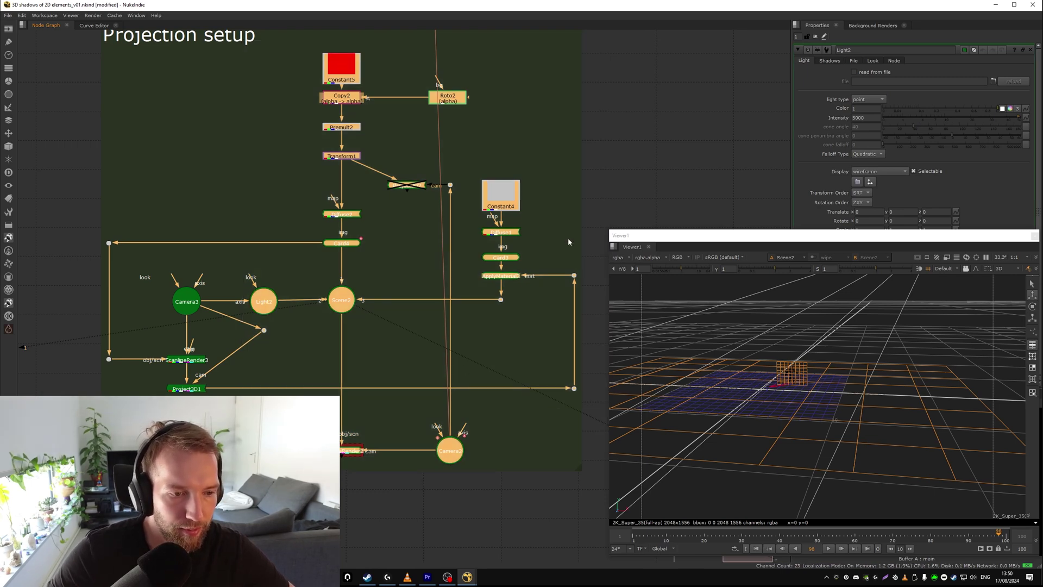
Clear the large node selection and select the Camera3, Light2 and ScanlineRender3 group that builds the shadow projection.
shift+drag(591, 223, 524, 410)
middle_drag(304, 318, 336, 291)
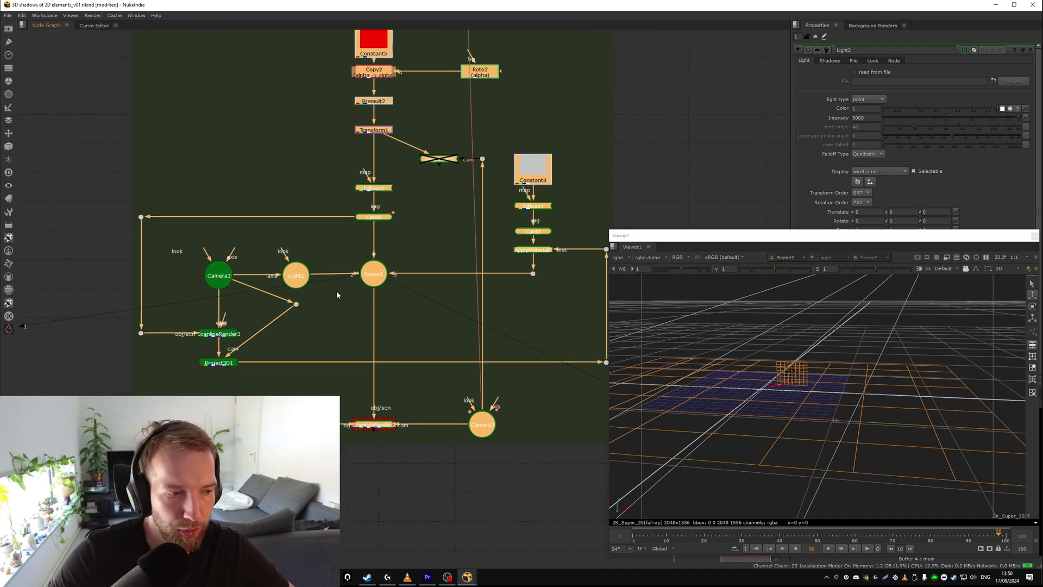
middle_drag(435, 292, 442, 329)
click(356, 275)
drag(298, 238, 72, 403)
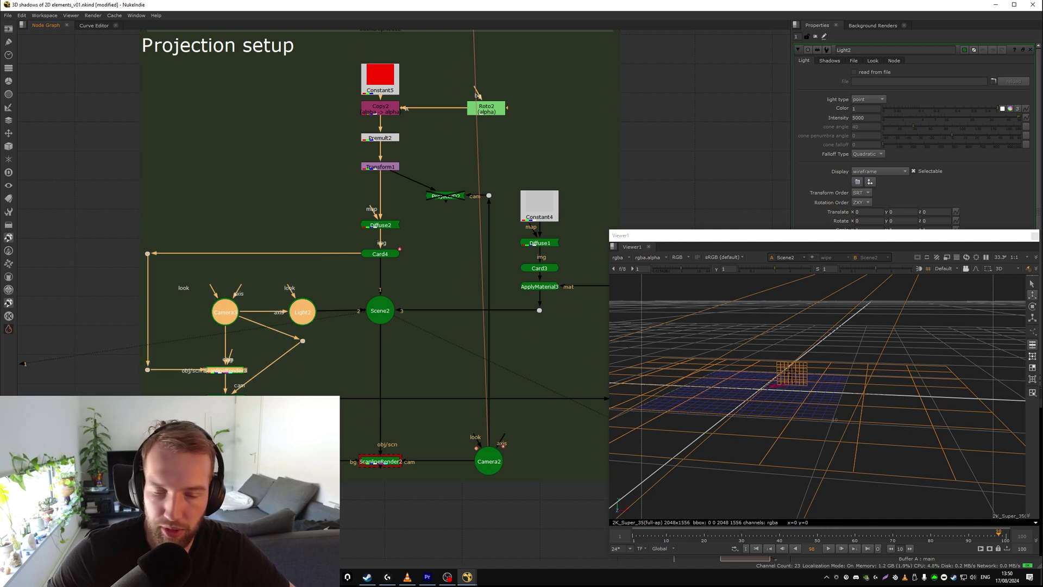
Display Card4 in the viewer, open its properties, and frame the red figure in the 3D view.
middle_drag(396, 279, 387, 250)
click(398, 219)
double_click(391, 198)
key(1)
click(258, 239)
middle_drag(134, 287, 180, 259)
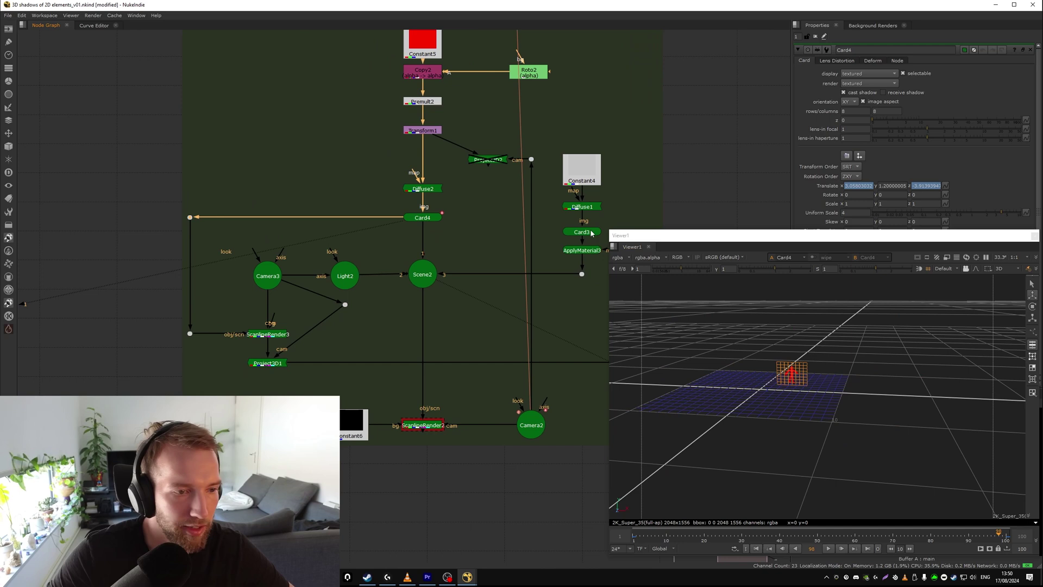
key(f)
scroll(755, 361, down, 3)
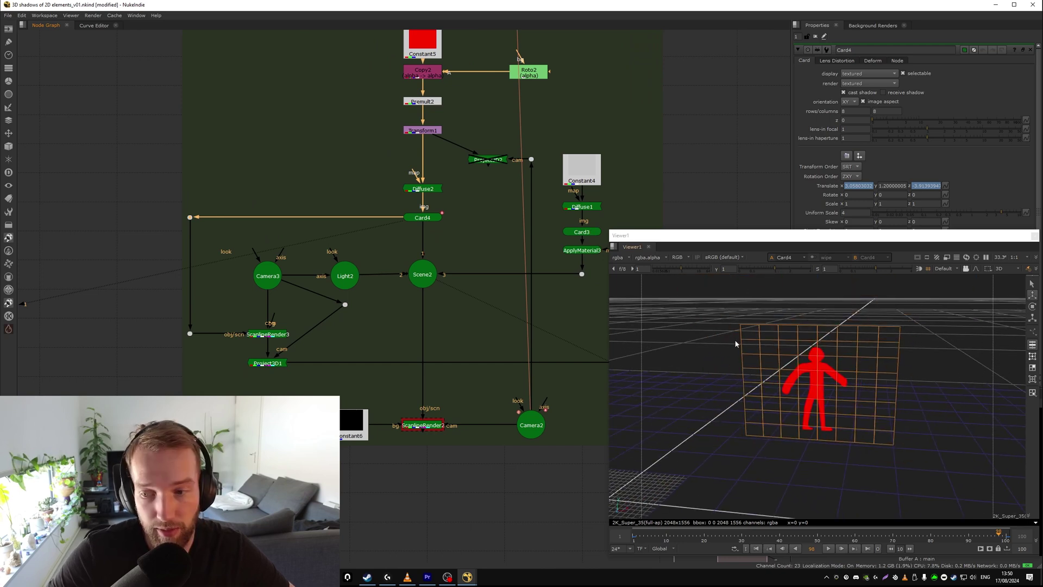
middle_drag(736, 344, 718, 346)
Display ScanlineRender3 in the viewer, open Camera3's properties, and inspect the camera's position relative to the figure in 3D.
click(268, 334)
key(1)
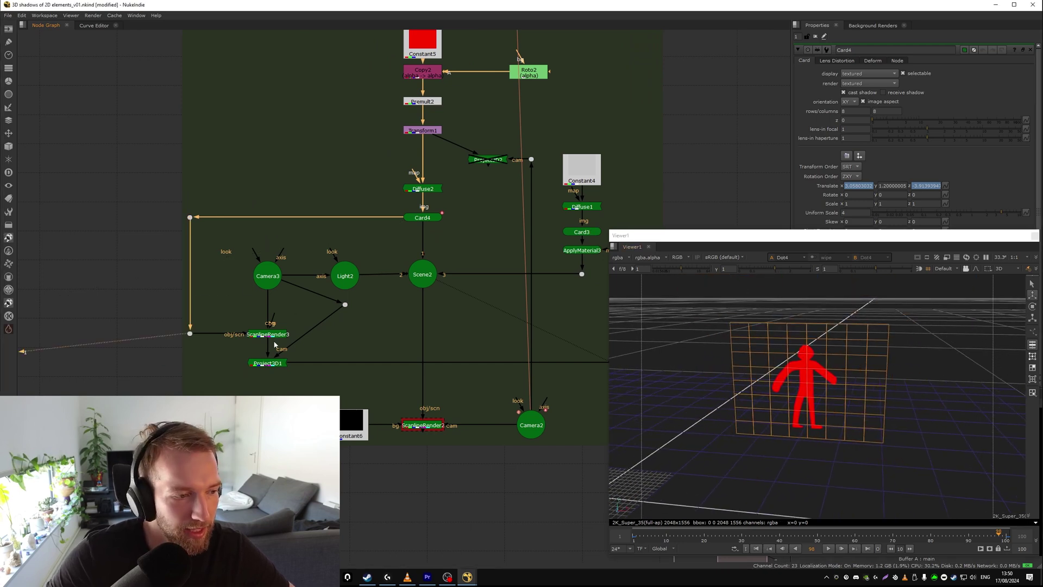
scroll(774, 366, down, 3)
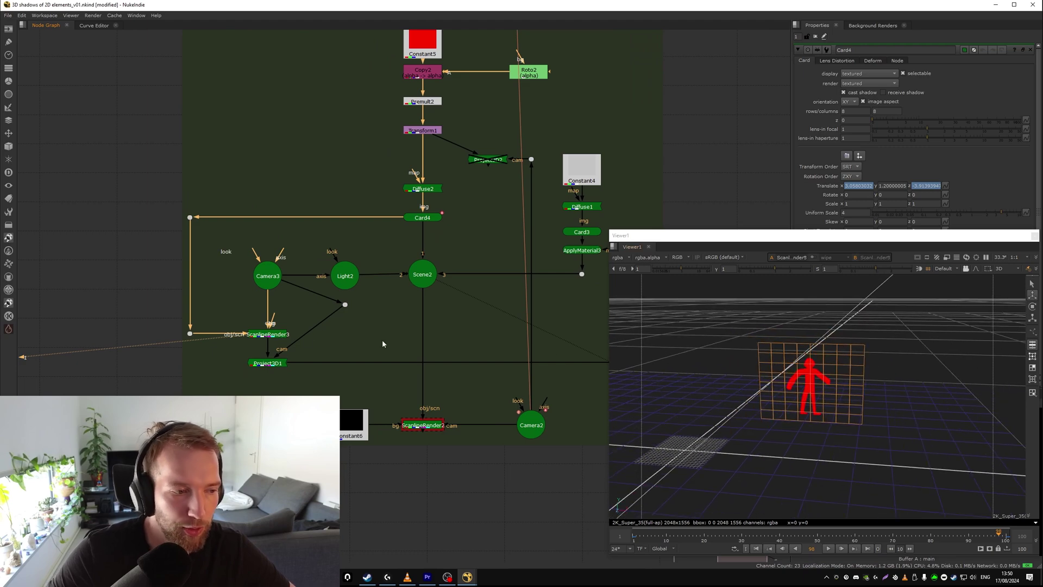
double_click(267, 278)
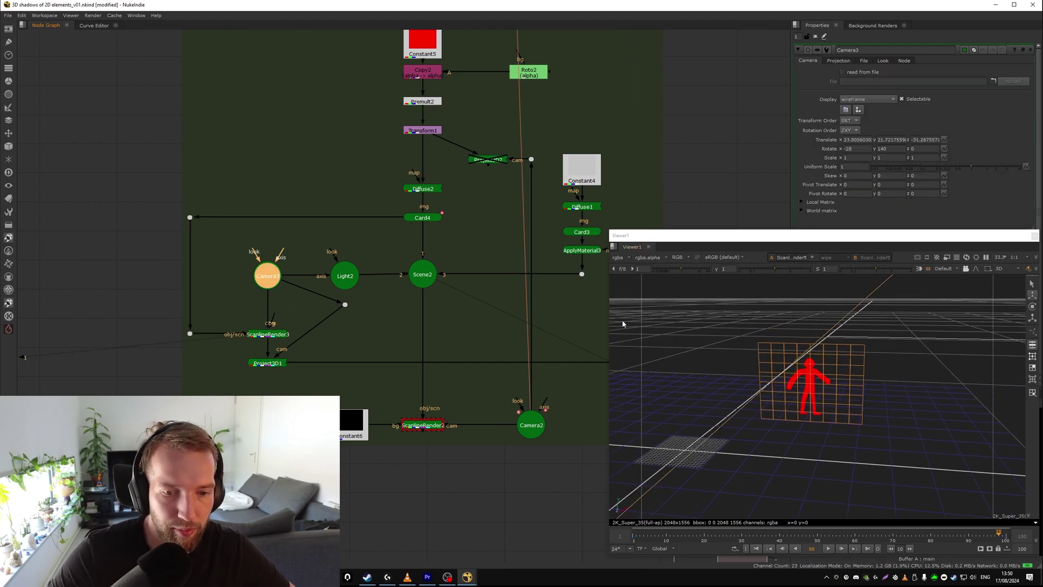
middle_drag(837, 307, 719, 410)
scroll(793, 369, down, 6)
middle_drag(861, 311, 812, 365)
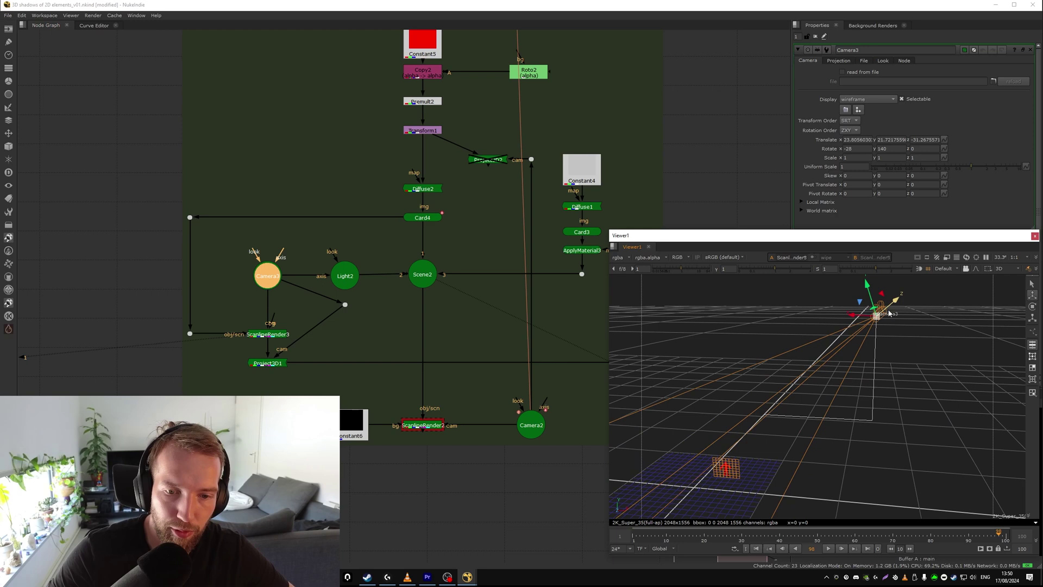
Switch between the properties of Light2 and Camera3 to compare their positions in the 3D view.
double_click(342, 279)
click(269, 278)
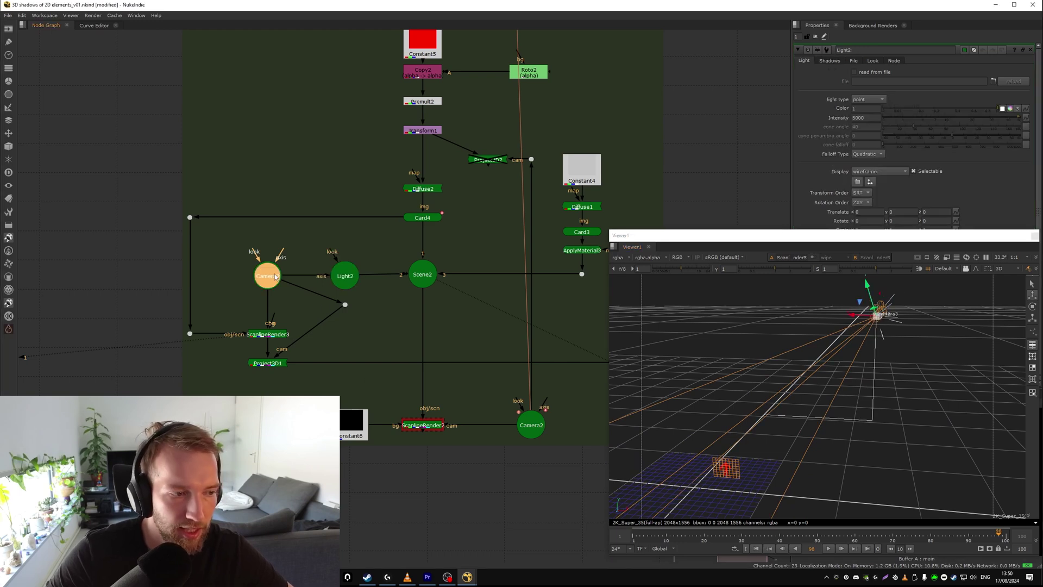
click(343, 278)
click(269, 278)
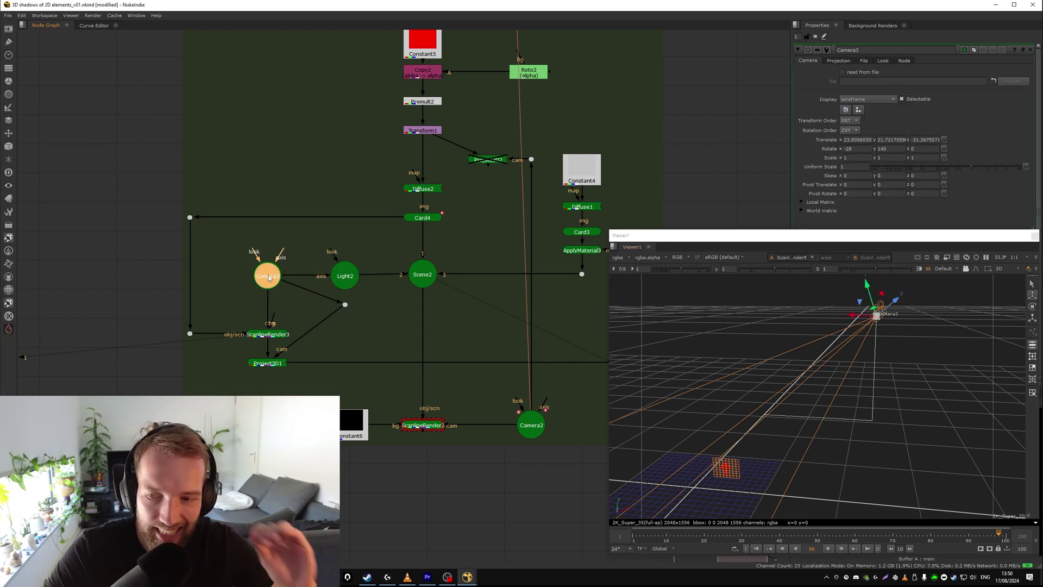
click(333, 282)
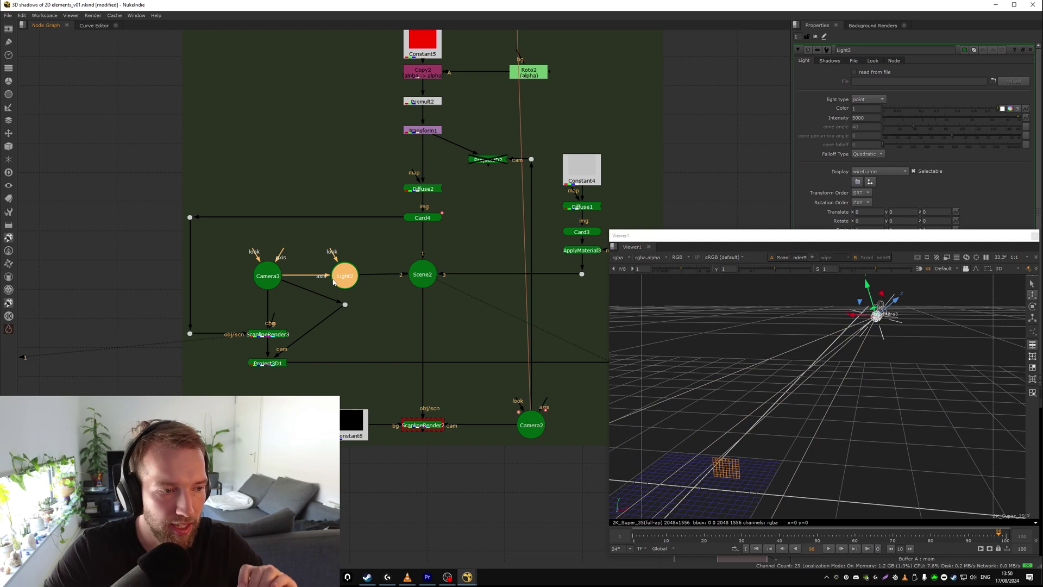
Try moving Camera3 to a different position in the 3D view, and undo the move.
double_click(267, 278)
mouse_move(842, 310)
mouse_down()
mouse_move(823, 317)
mouse_move(833, 325)
mouse_up()
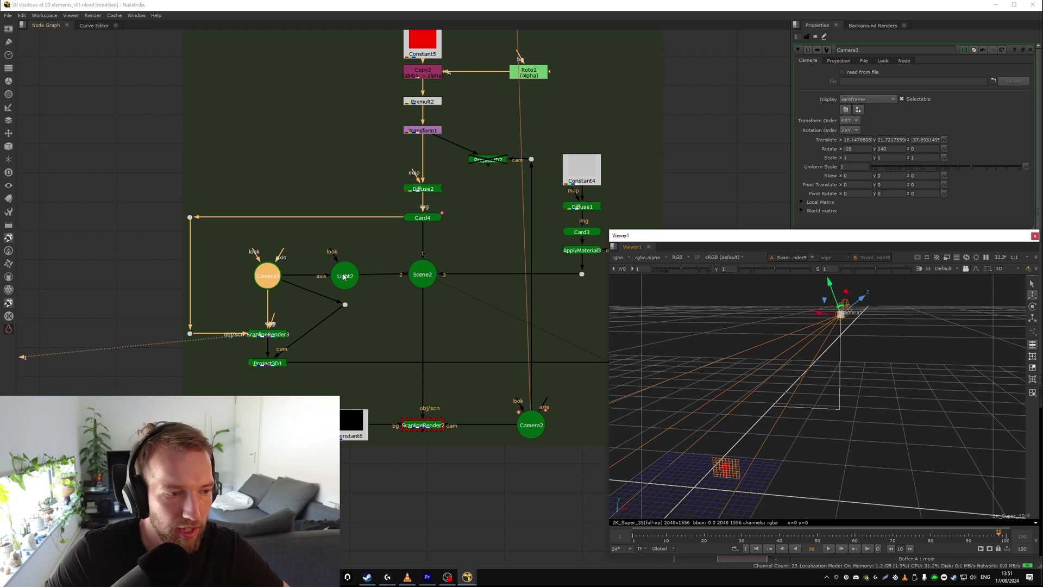
key(ctrl+z)
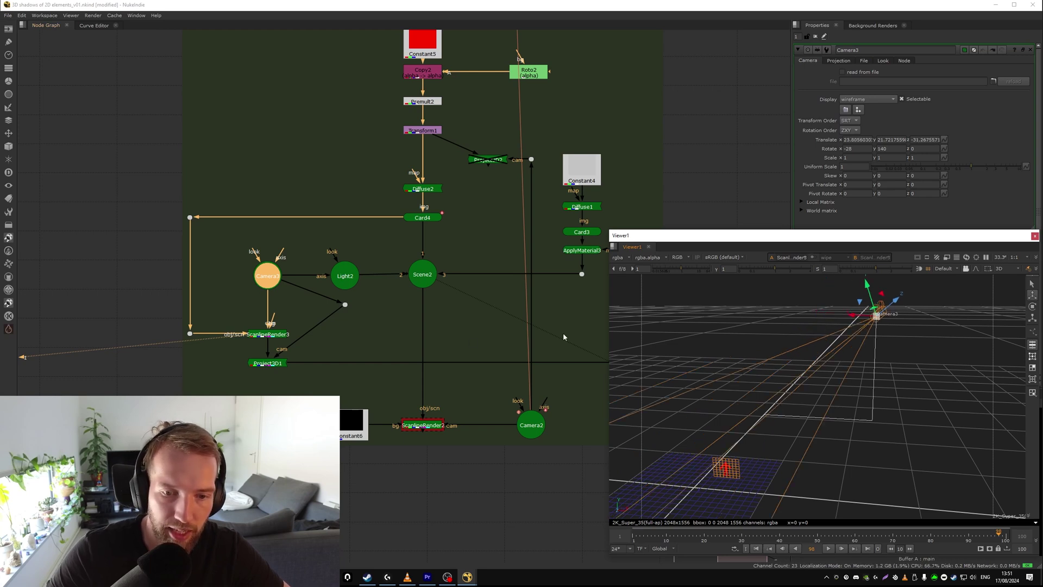
Open ScanlineRender3's properties and display its render from Camera3's viewpoint in the 2D viewer.
middle_drag(273, 338, 316, 288)
click(315, 288)
click(322, 286)
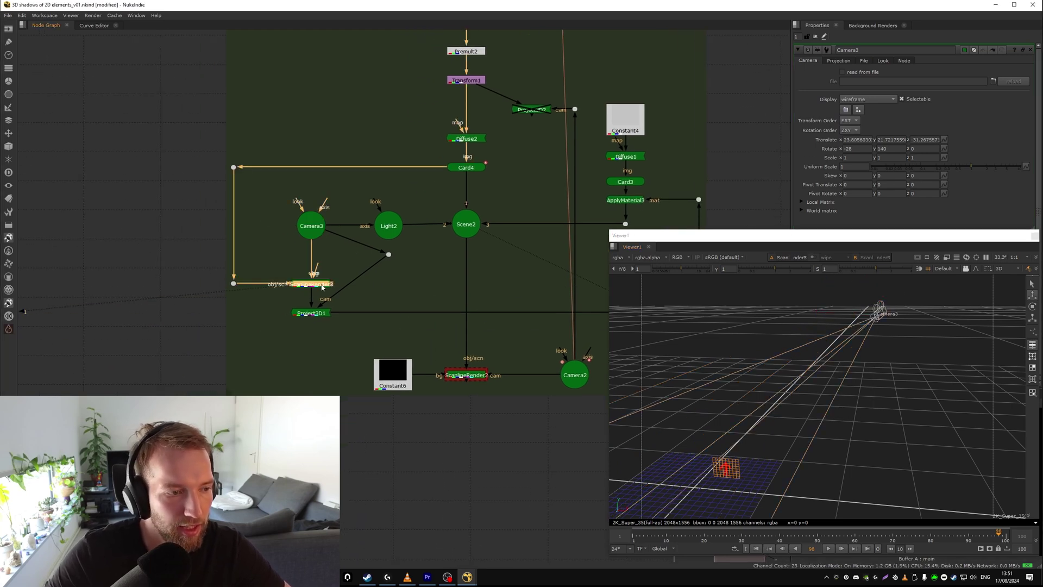
double_click(322, 286)
key(1)
key(Tab)
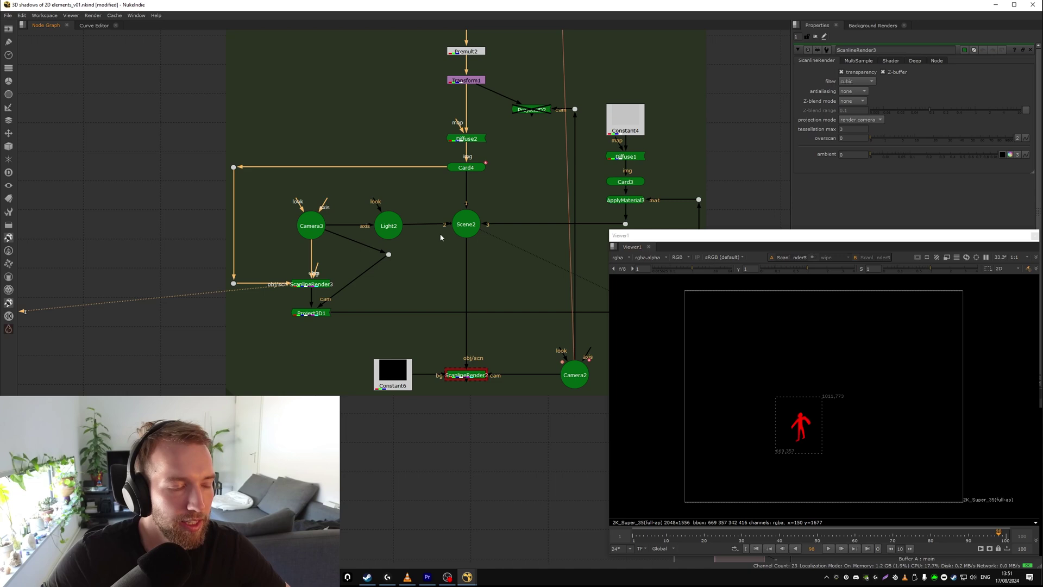
Select Camera3 to trace its connections, and display the Project3D1 node in the viewer.
click(318, 237)
drag(410, 283, 356, 243)
drag(387, 297, 248, 328)
click(316, 226)
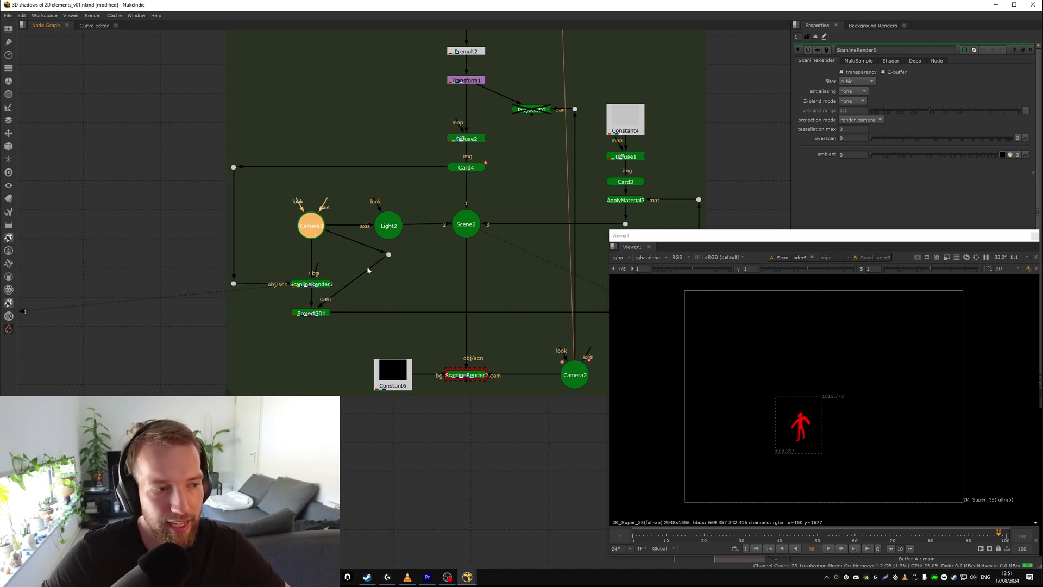
drag(405, 279, 276, 328)
key(1)
Follow Project3D1's output through its connecting dots and display ApplyMaterial3 on the ground card in the 3D viewer.
middle_drag(378, 301, 101, 272)
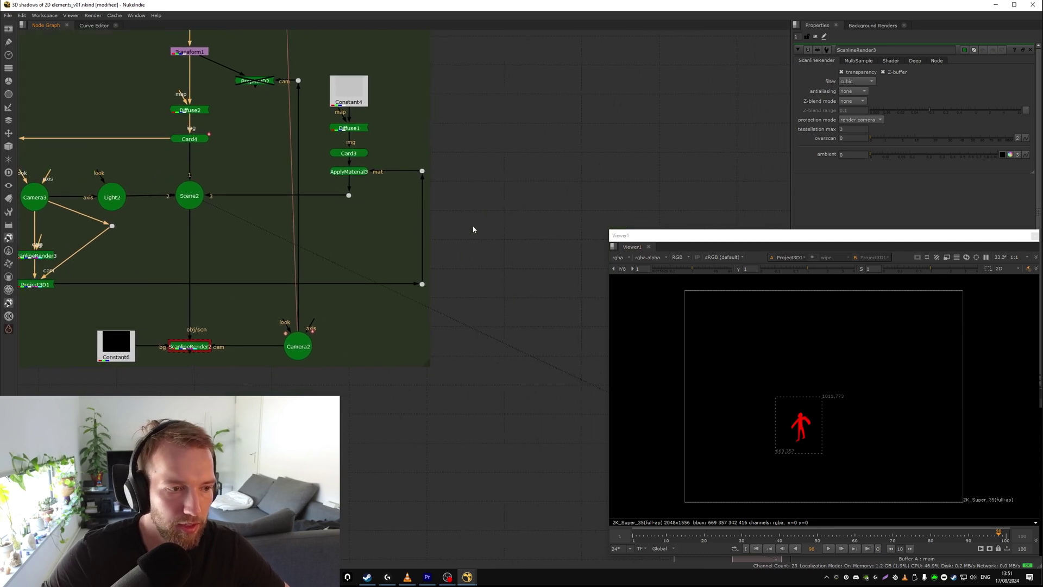
click(422, 284)
key(1)
click(423, 170)
key(1)
click(360, 172)
key(1)
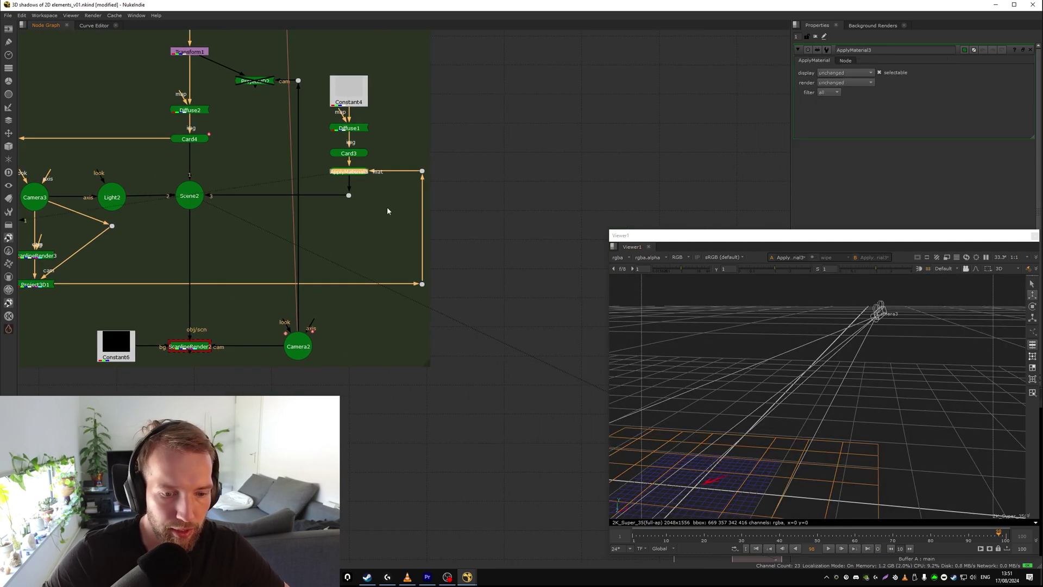
middle_drag(367, 195, 486, 185)
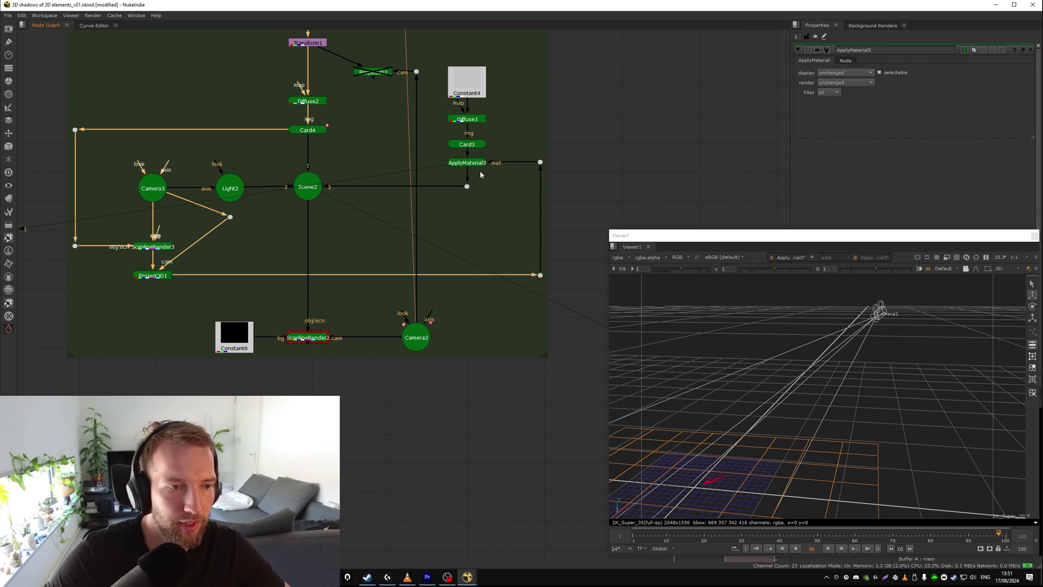
mouse_move(530, 162)
mouse_down()
mouse_move(512, 164)
mouse_move(540, 163)
mouse_up()
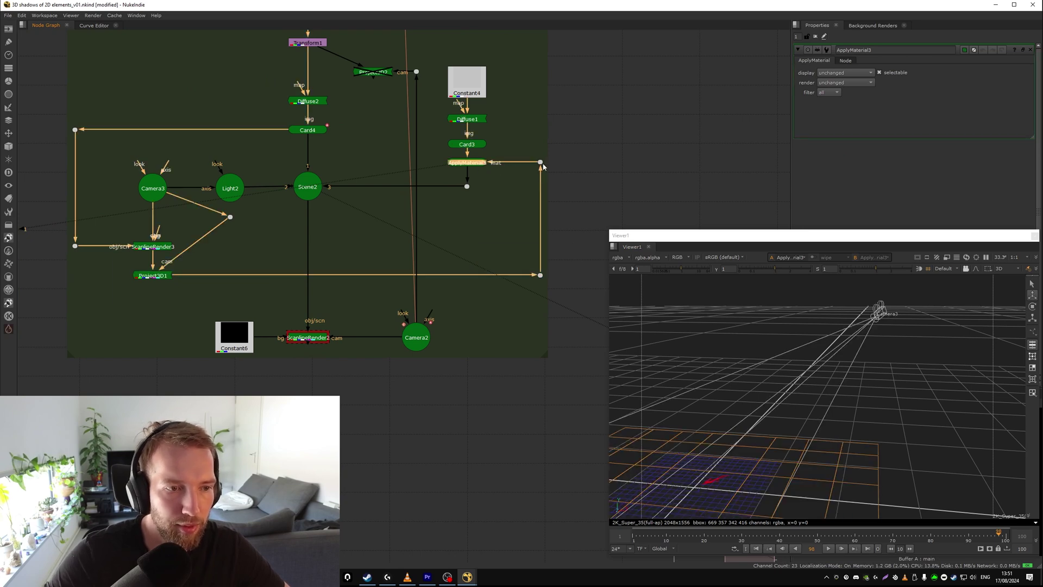
Display Scene2 and ScanlineRender2's final 2D render, and scrub the timeline to frame 82 to examine the shadow.
click(308, 187)
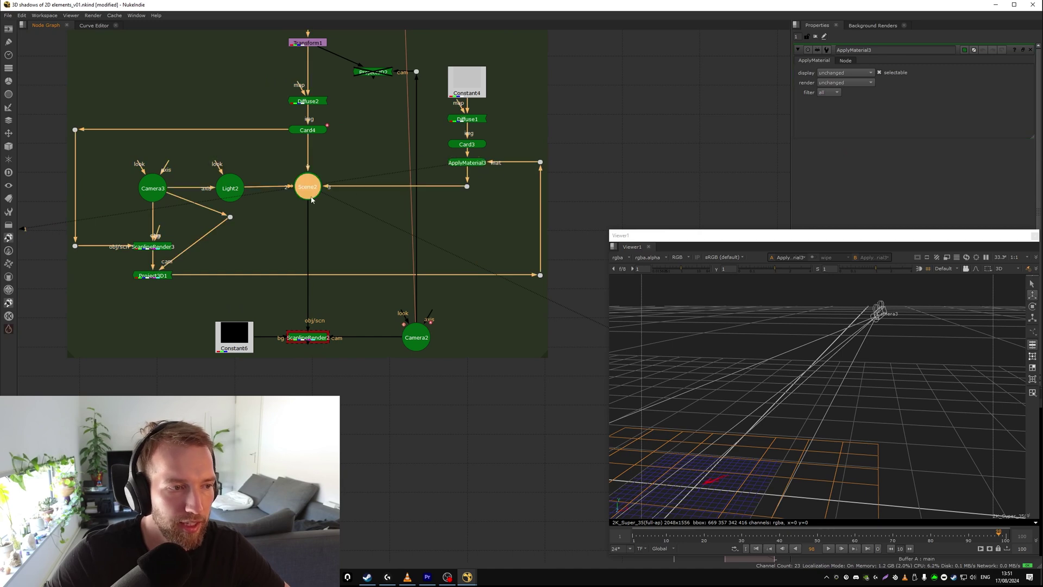
key(1)
click(351, 298)
drag(352, 298, 268, 377)
key(1)
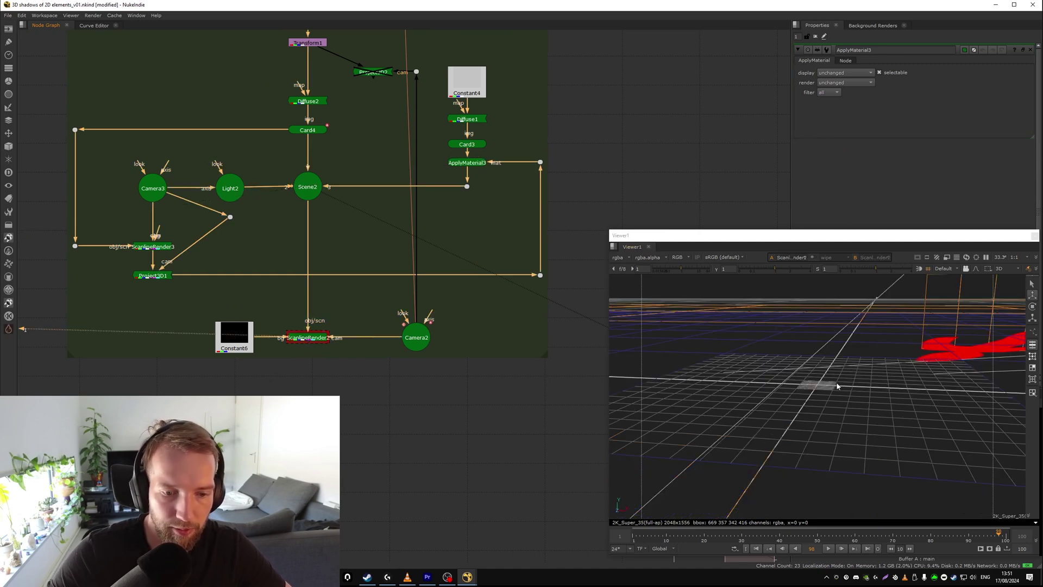
key(Tab)
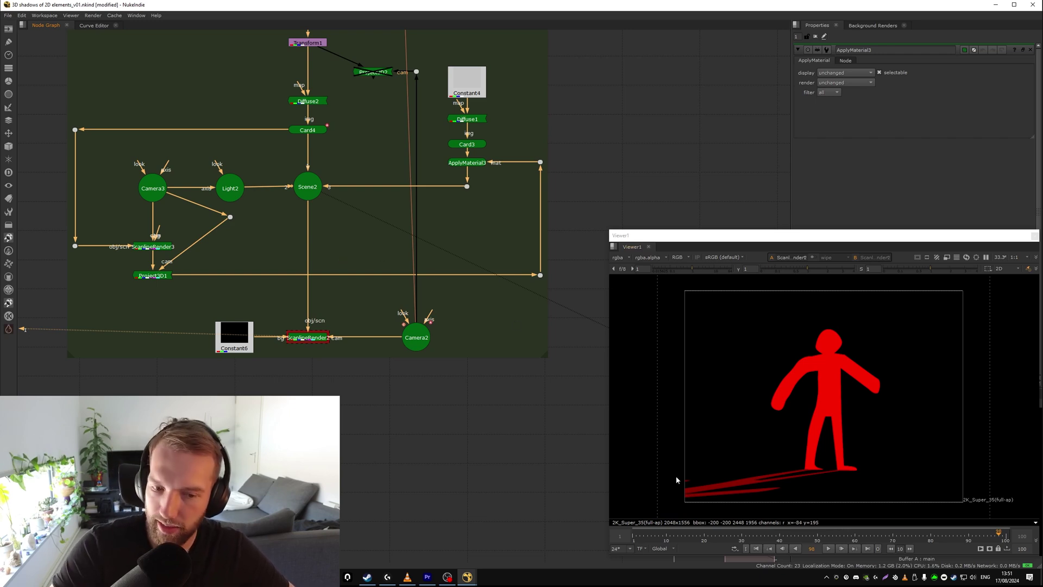
click(715, 538)
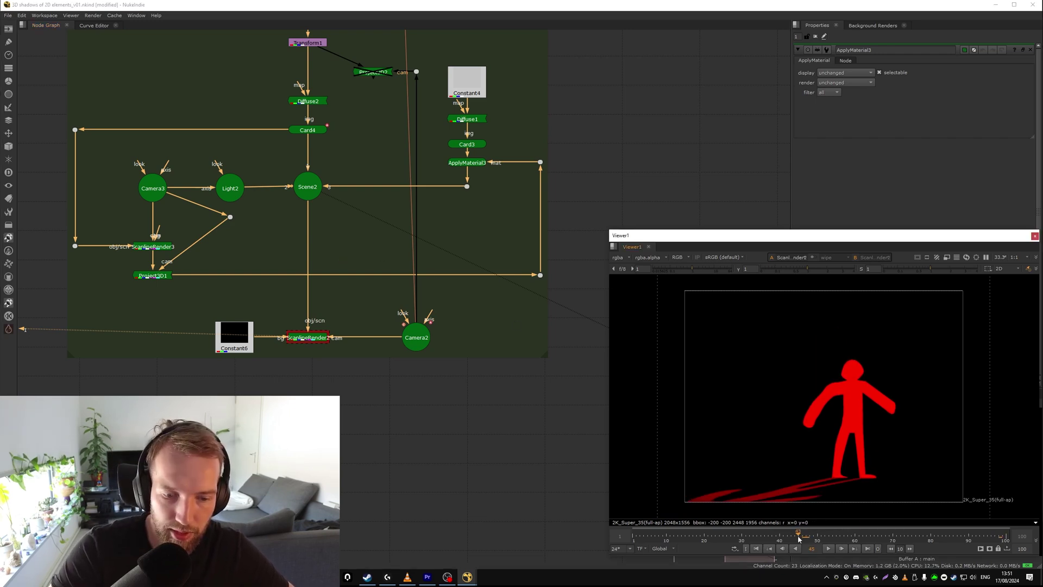
drag(716, 538, 938, 539)
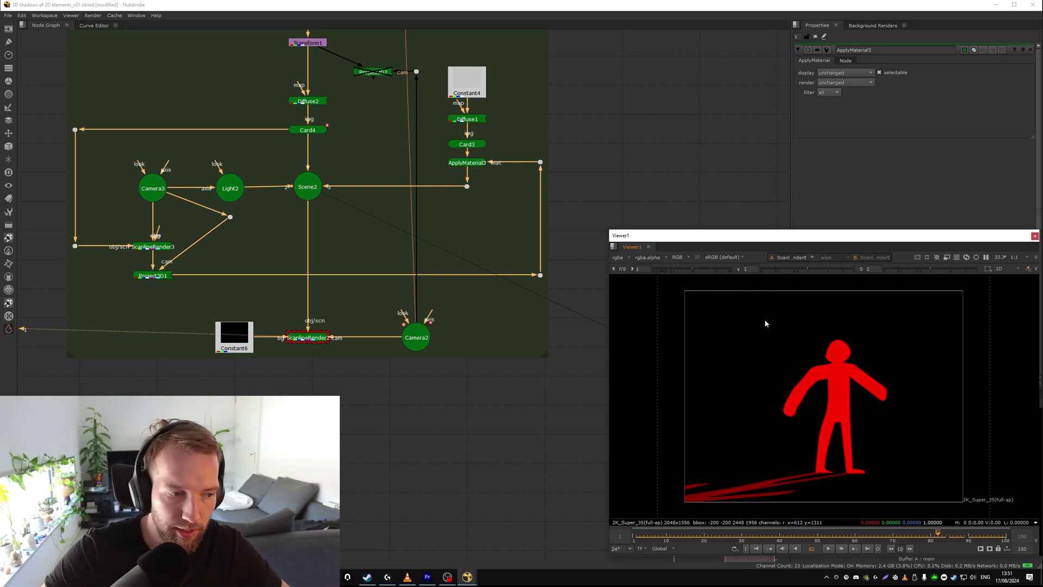
Select the entire Projection setup backdrop with its nodes to review the layout, and clear the selection.
scroll(290, 316, down, 5)
middle_drag(290, 316, 483, 311)
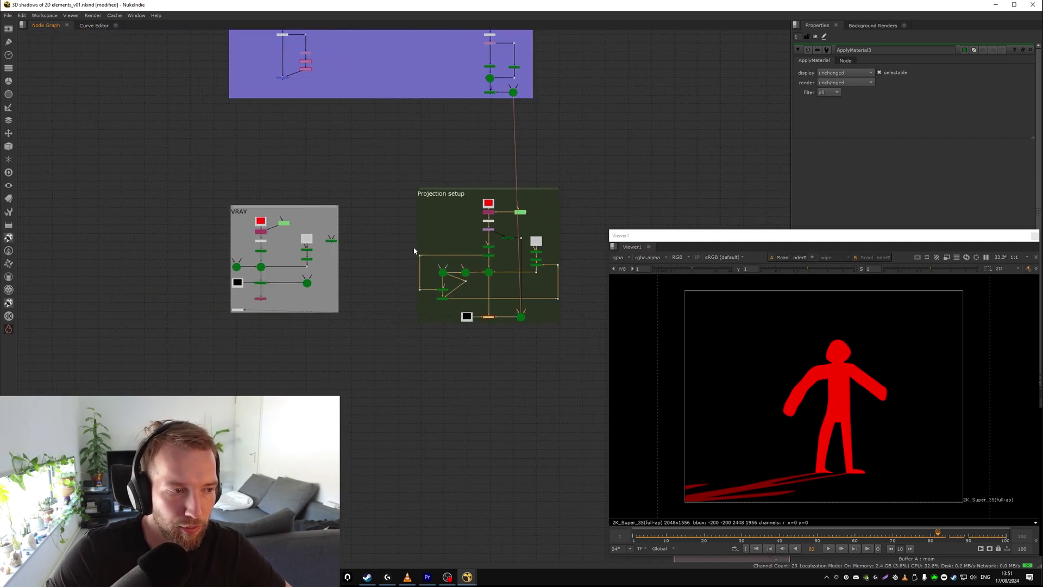
drag(365, 189, 189, 375)
scroll(434, 289, up, 4)
middle_drag(496, 301, 350, 315)
click(527, 100)
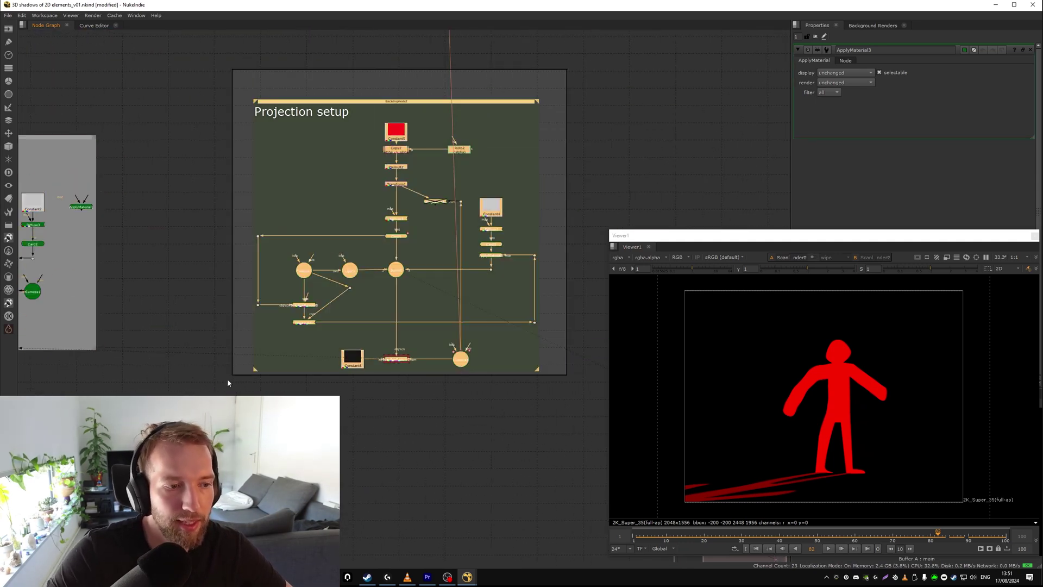
middle_drag(303, 366, 270, 351)
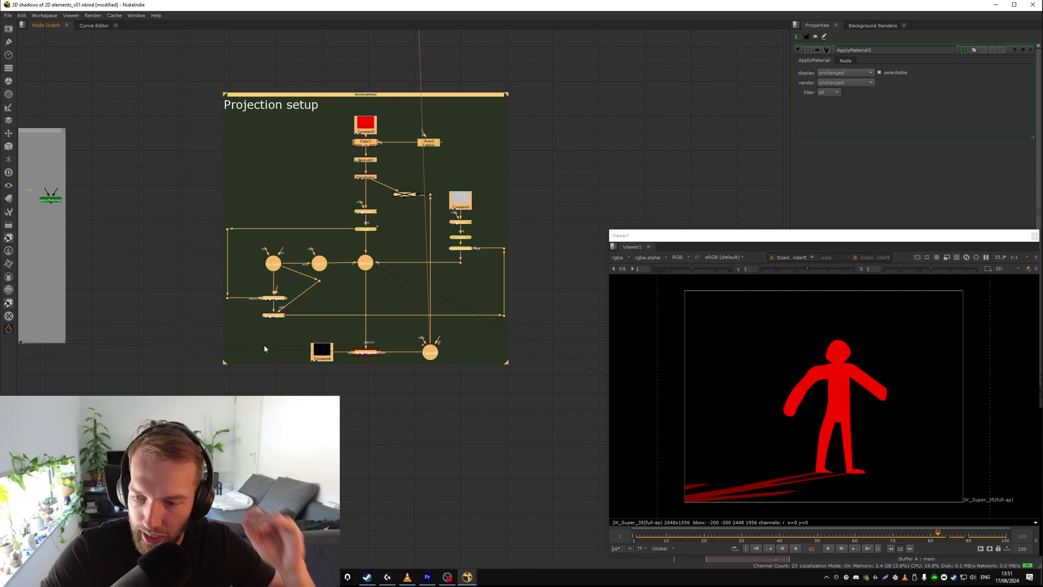
click(370, 328)
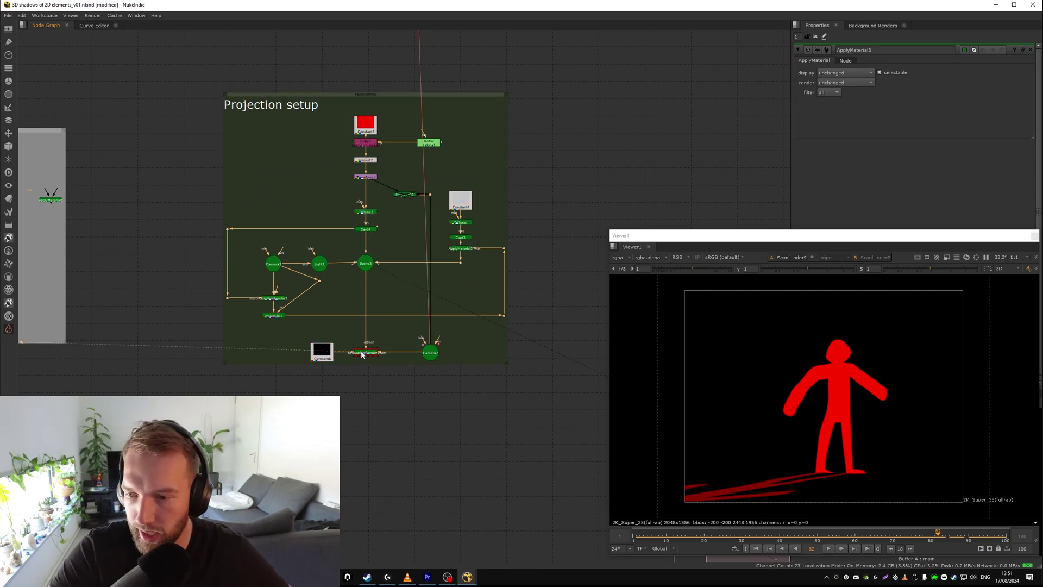
middle_drag(393, 328, 419, 329)
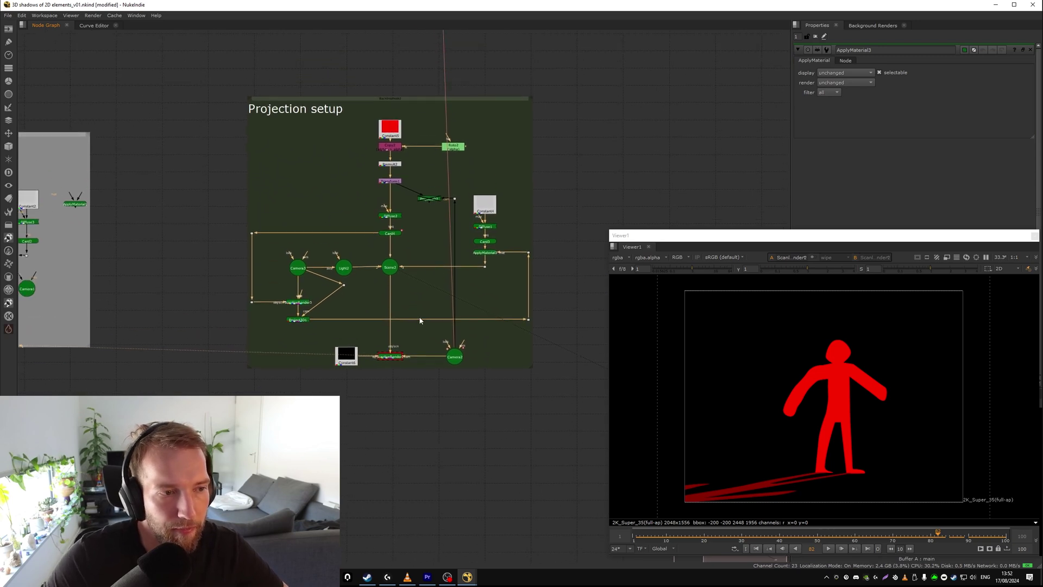
Disable and re-enable Diffuse2 to compare the final render with and without the figure.
scroll(414, 190, up, 3)
click(378, 232)
mouse_move(404, 219)
mouse_down()
mouse_move(312, 259)
mouse_move(418, 207)
mouse_up()
key(d)
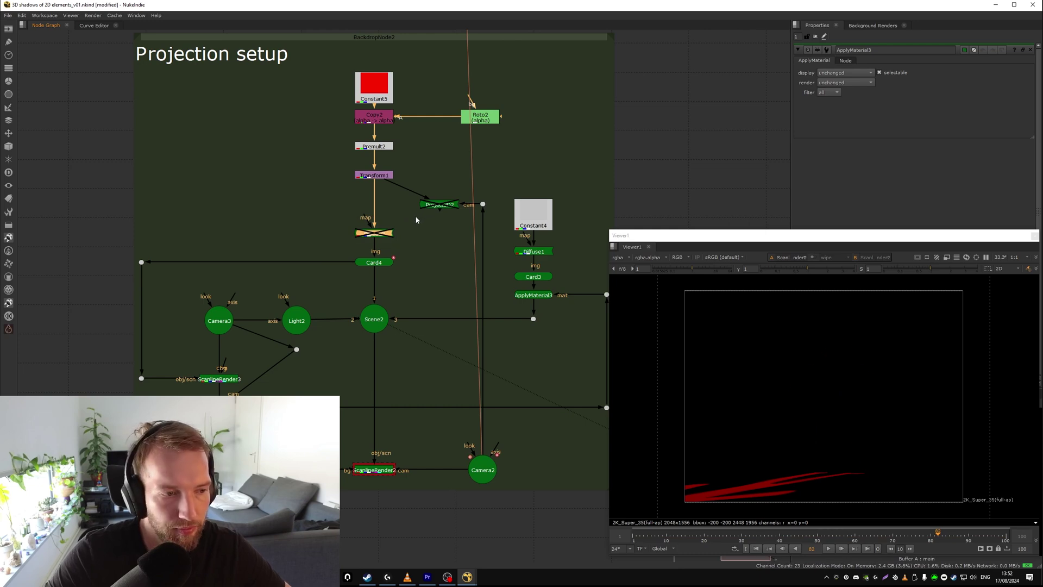
key(d)
Enable Project3D2 and wire it between Premult2 and Diffuse2 so the figure is projected onto the card from Camera2.
middle_drag(416, 318, 358, 291)
click(384, 171)
drag(384, 175, 381, 175)
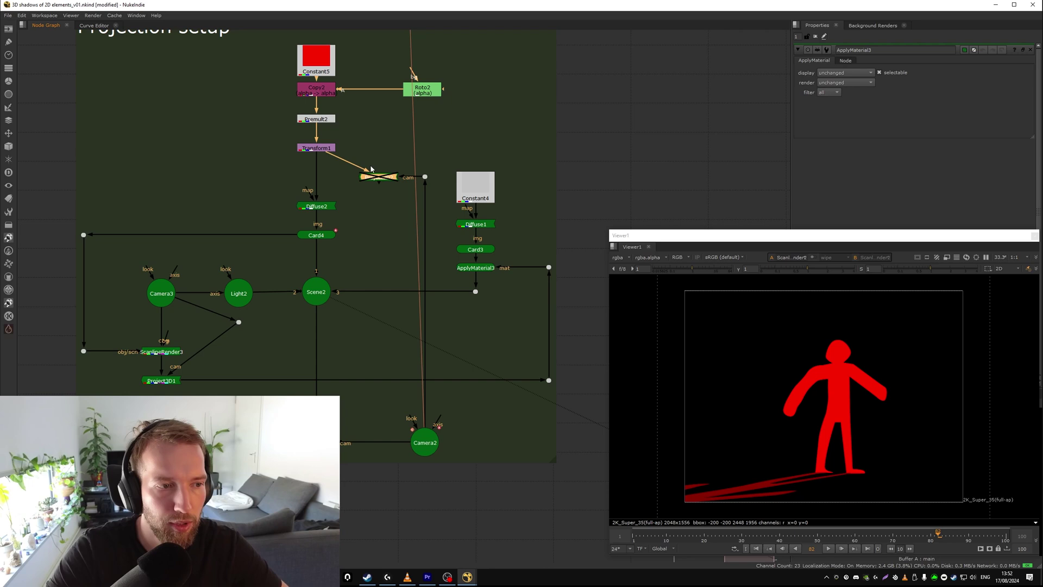
click(351, 190)
drag(371, 179, 342, 173)
key(d)
drag(317, 166, 348, 179)
drag(348, 179, 321, 119)
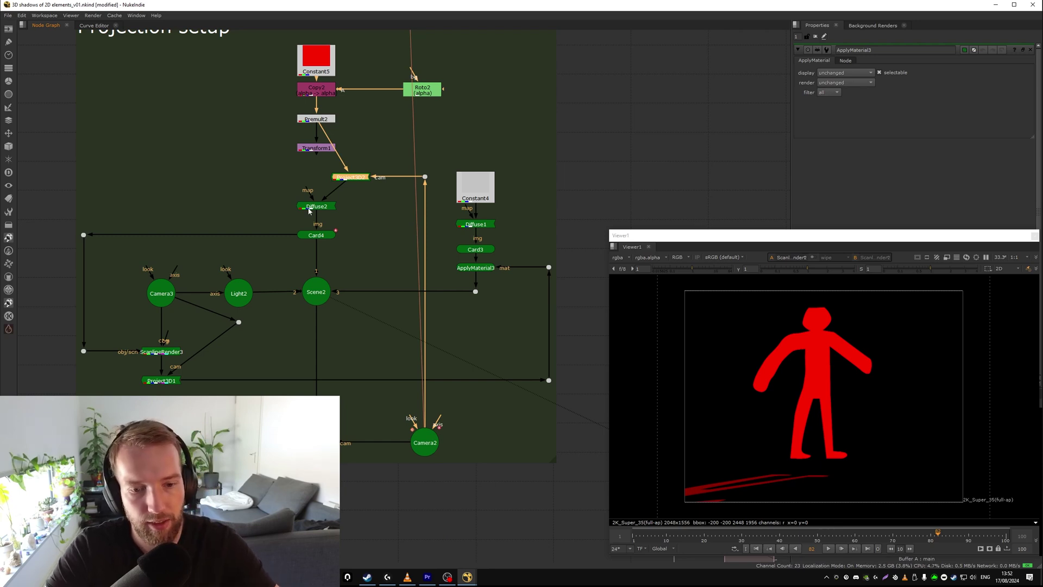
Show Card4 in the 3D viewer, try moving it in depth under the camera projection, and undo the move.
click(325, 234)
key(Tab)
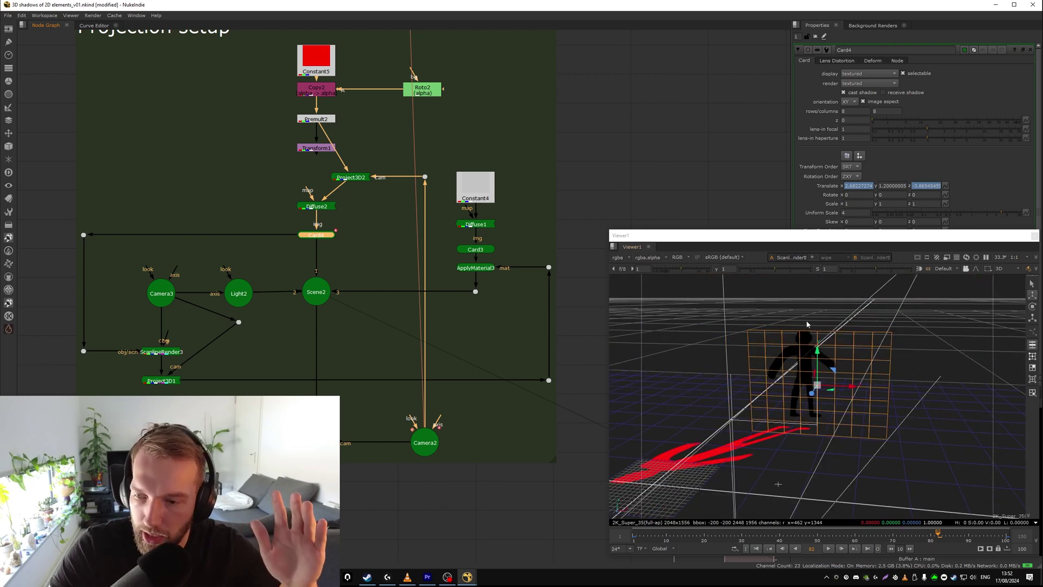
ctrl+drag(810, 327, 878, 367)
ctrl+drag(802, 362, 708, 402)
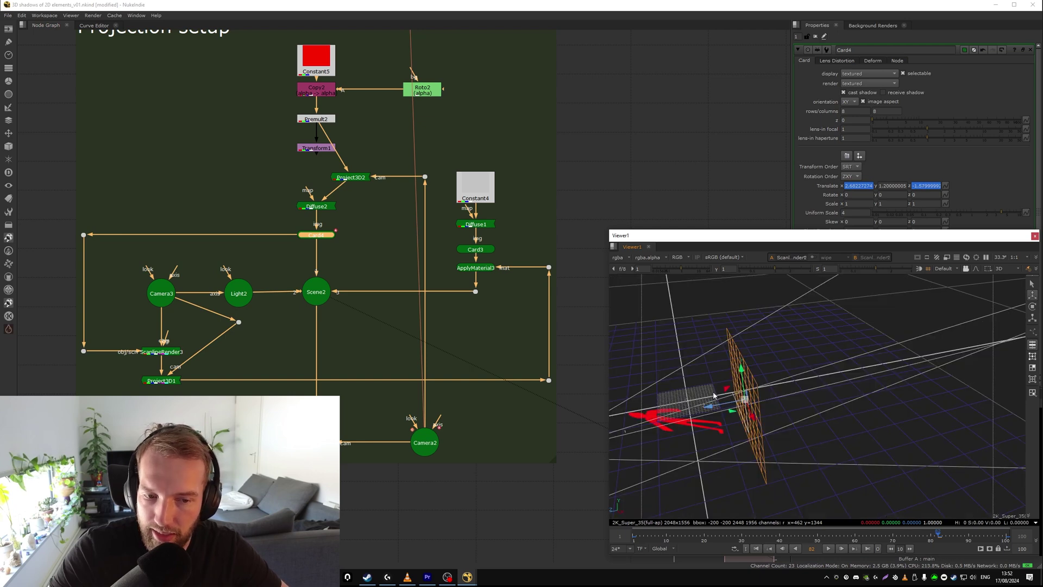
key(ctrl+z)
Reconnect Diffuse2 directly to Transform1, and set Project3D2 aside disabled and disconnected from Premult2.
click(319, 288)
drag(300, 294, 163, 326)
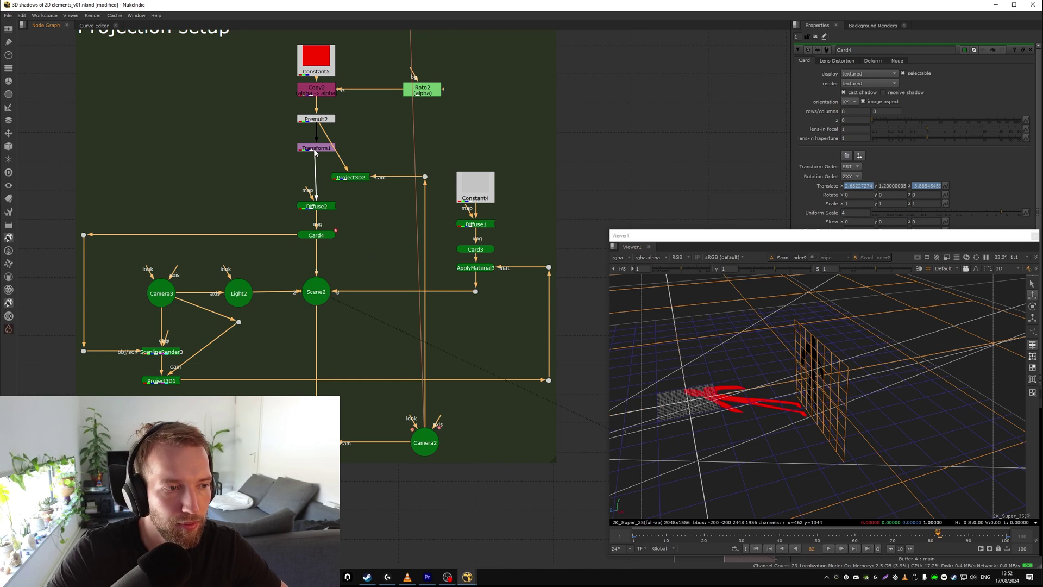
drag(351, 177, 386, 177)
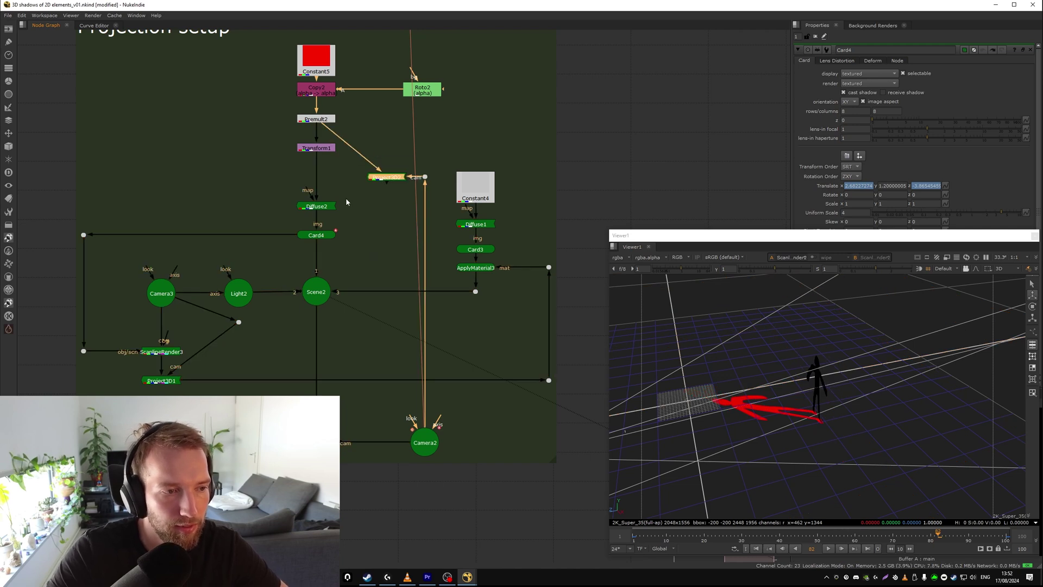
key(d)
drag(329, 129, 381, 203)
Return the viewer to ScanlineRender2's 2D render and scrub the timeline to frame 22 to examine the shadow.
middle_drag(351, 373, 382, 279)
click(385, 321)
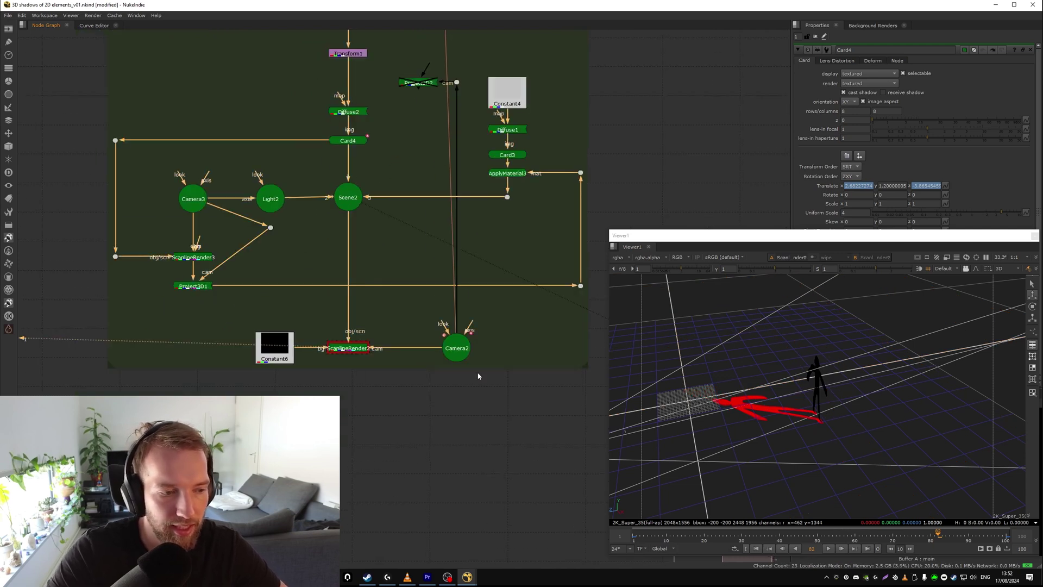
key(Tab)
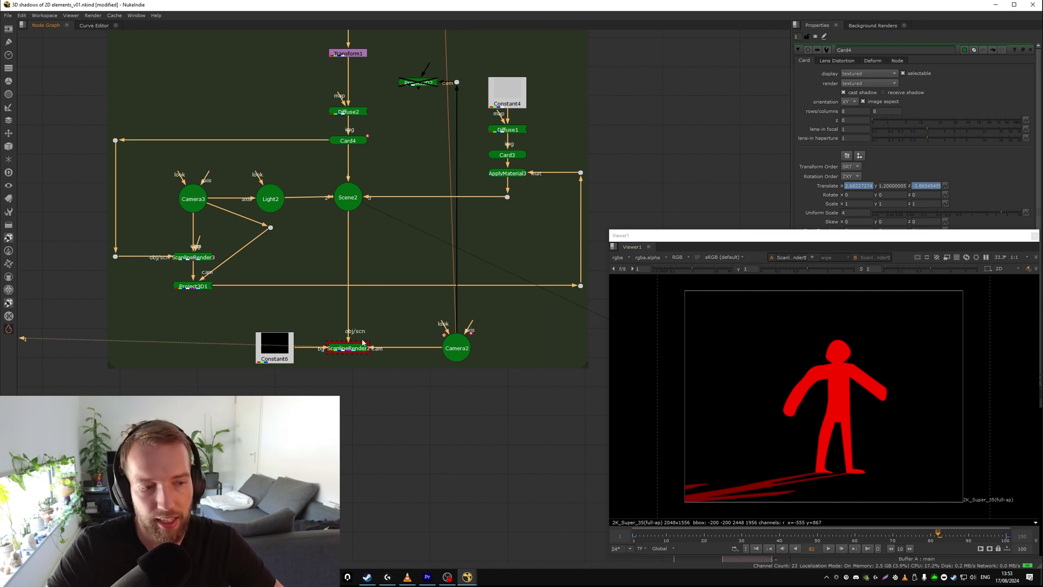
drag(957, 536, 711, 546)
Compare the shadow at the figure's feet in the Inferior shadows card render with the one in ScanlineRender2.
scroll(512, 364, down, 5)
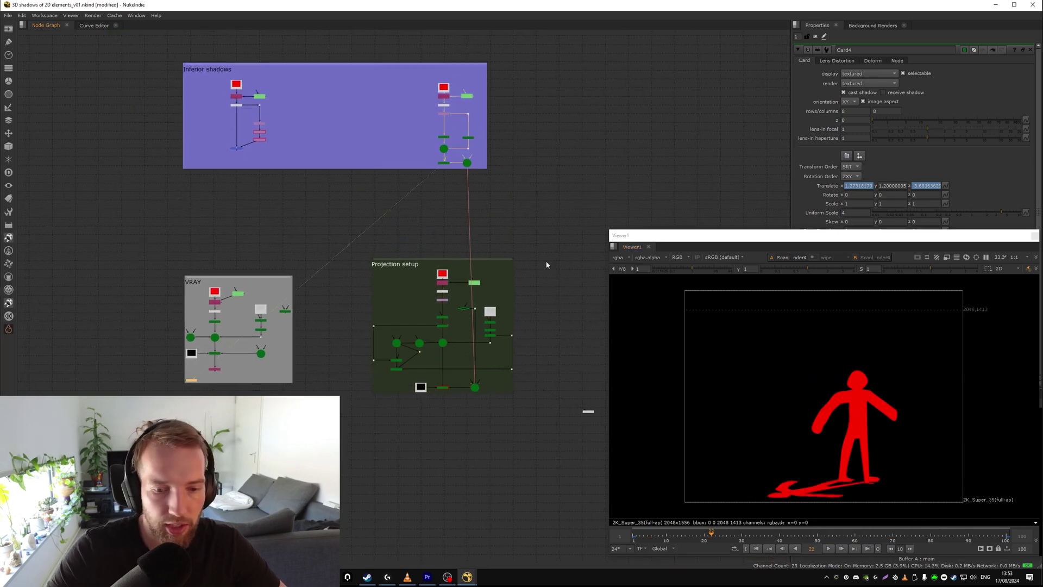
scroll(873, 493, up, 3)
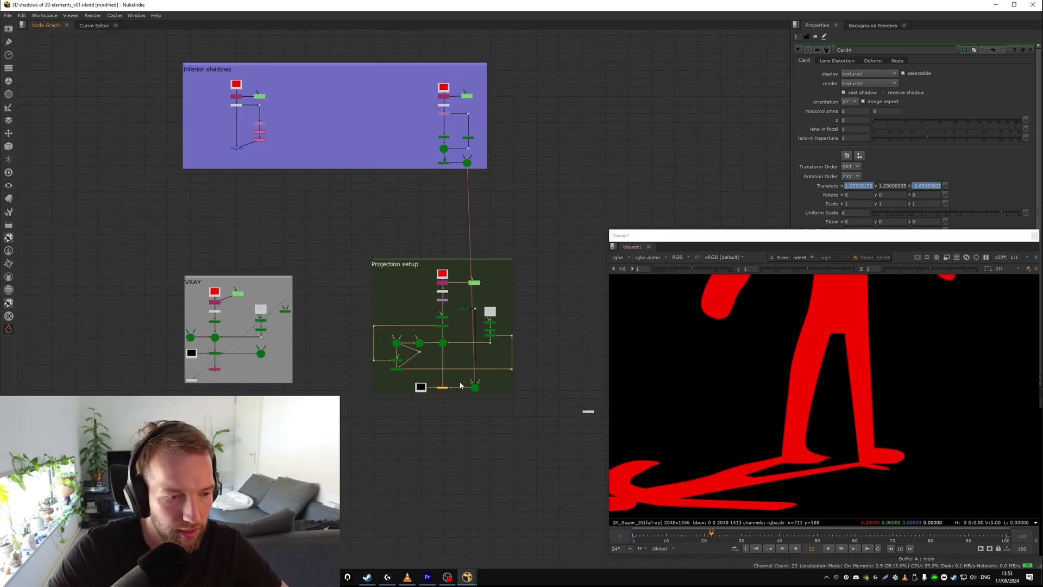
click(441, 387)
key(1)
scroll(396, 358, up, 5)
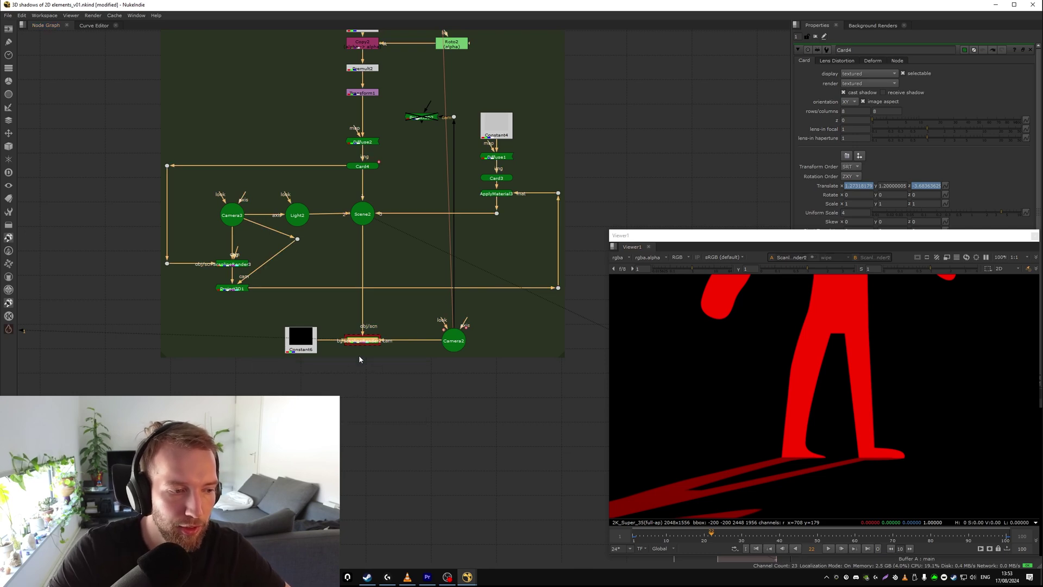
Add a ZDefocus node after ScanlineRender2 and place its focal point at the figure's feet, at about x 1250, y 140.
key(Return)
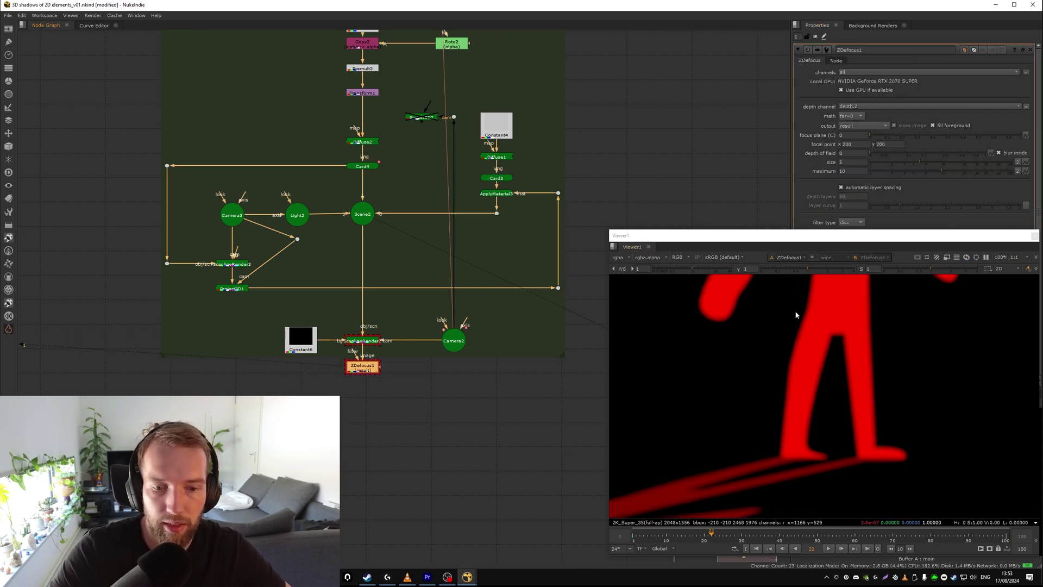
scroll(851, 345, down, 1)
key(f)
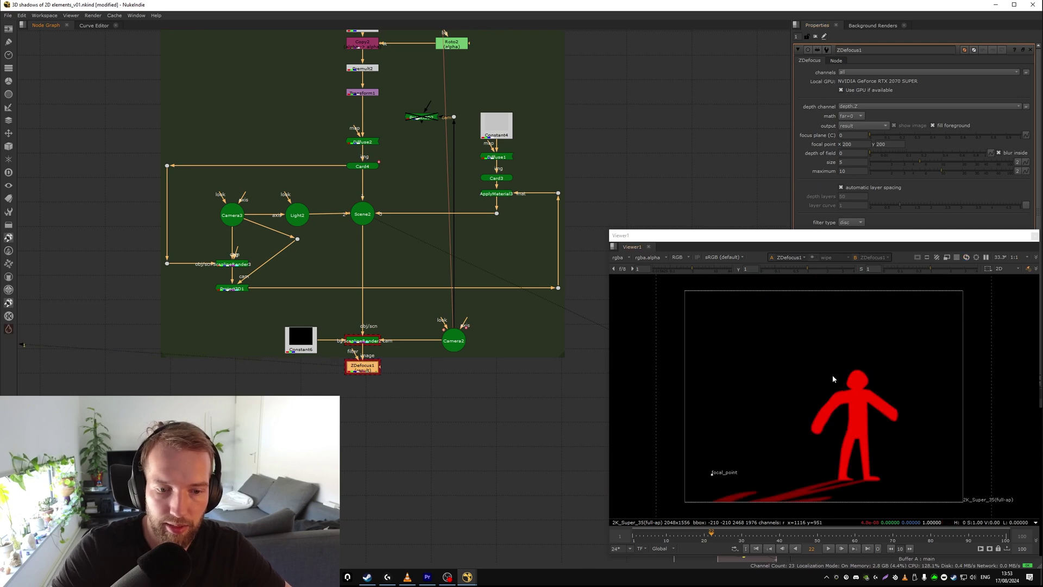
drag(717, 475, 854, 482)
Set the ZDefocus size to 100 and its maximum to 200.
click(846, 162)
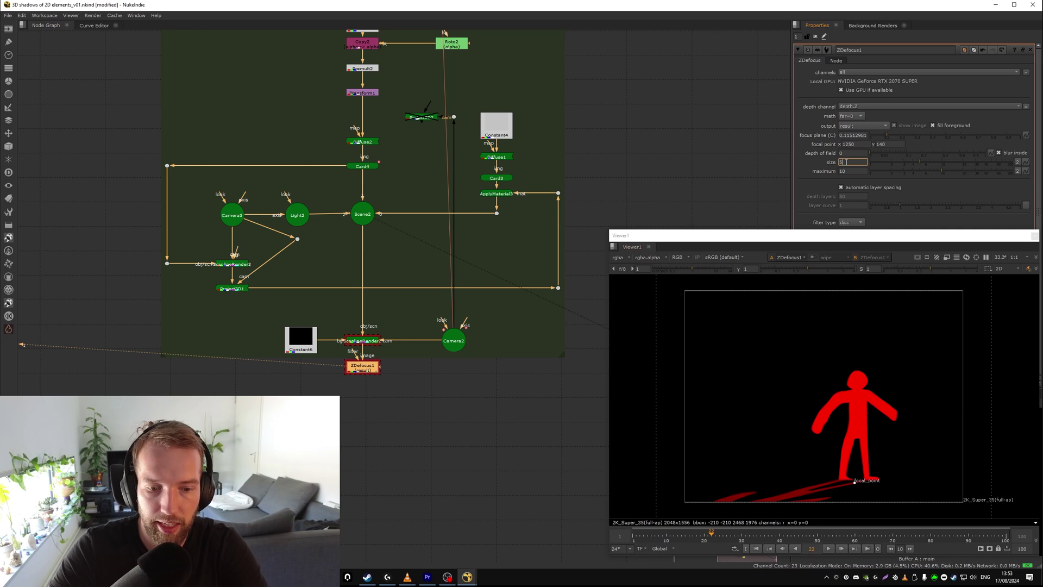
text(20)
click(852, 171)
text(5)
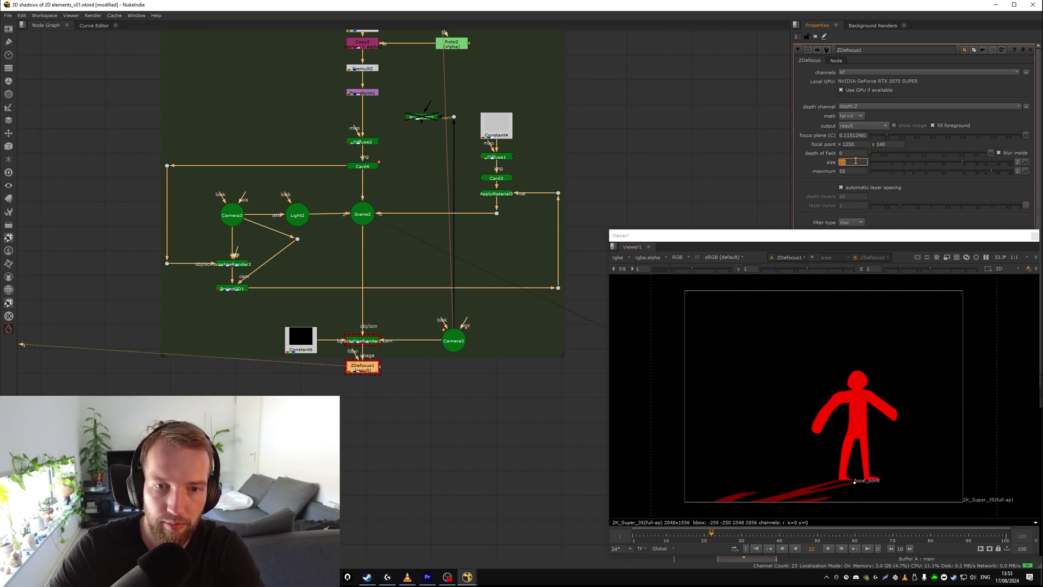
key(BackSpace)
key(BackSpace)
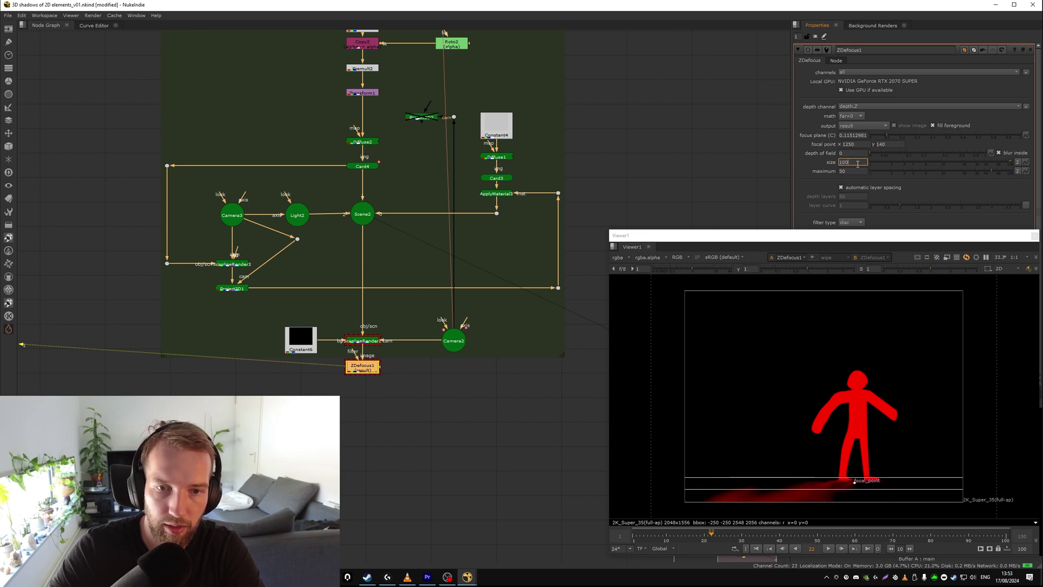
text(200)
key(Return)
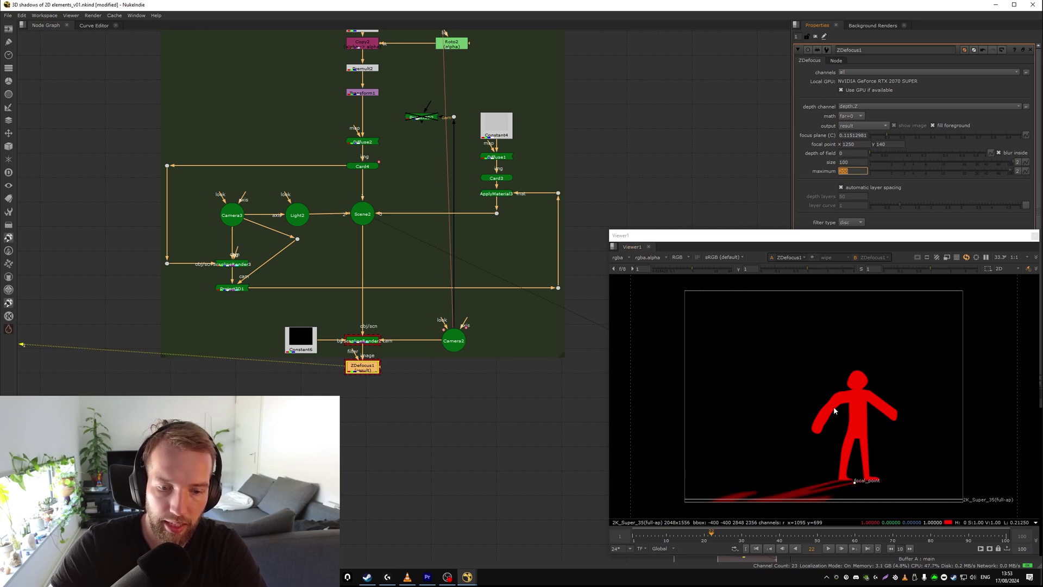
Inspect the defocused shadow up close, and disable Diffuse2 to view the shadow without the figure.
scroll(838, 435, up, 4)
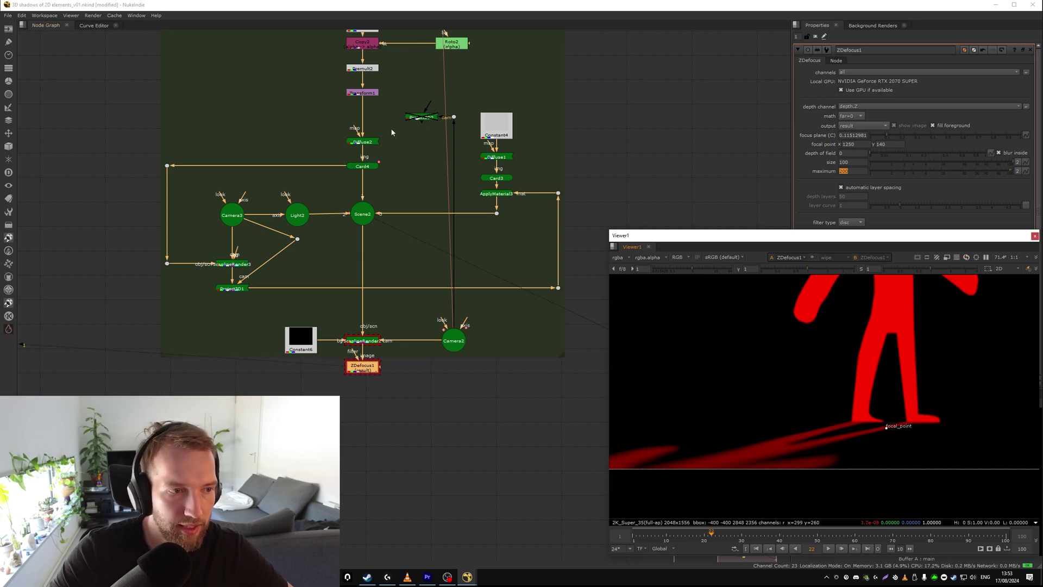
click(370, 141)
key(d)
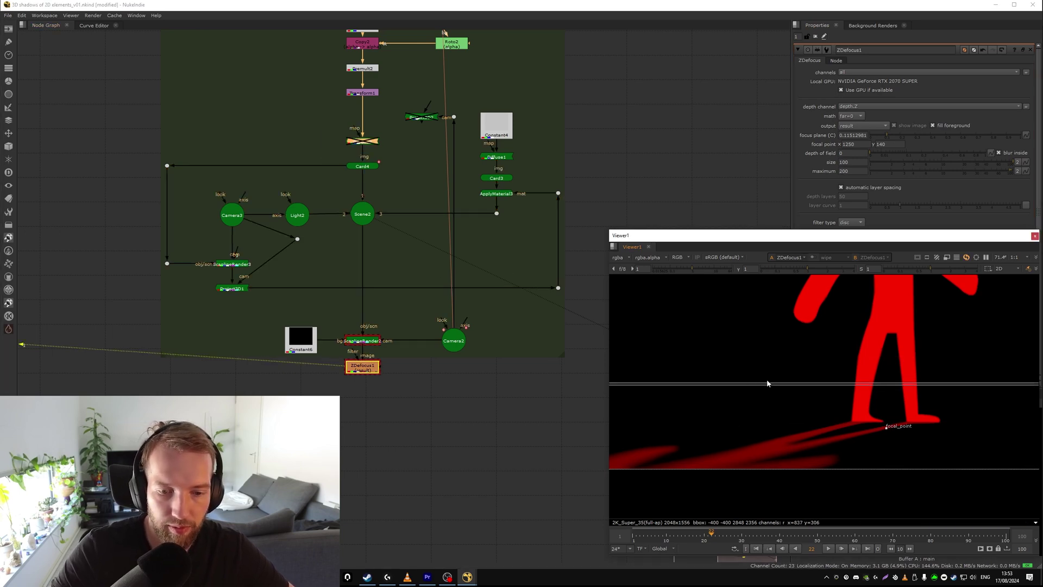
key(f)
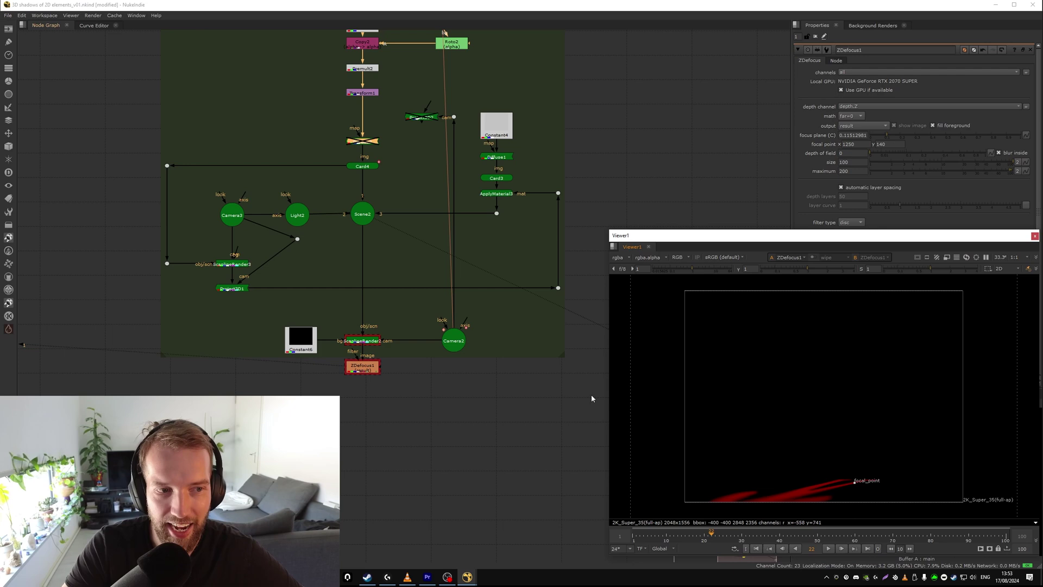
Display Merge1 from the Inferior shadows setup in the viewer to review its transformed 2D shadow.
middle_drag(390, 277, 421, 329)
scroll(360, 310, down, 5)
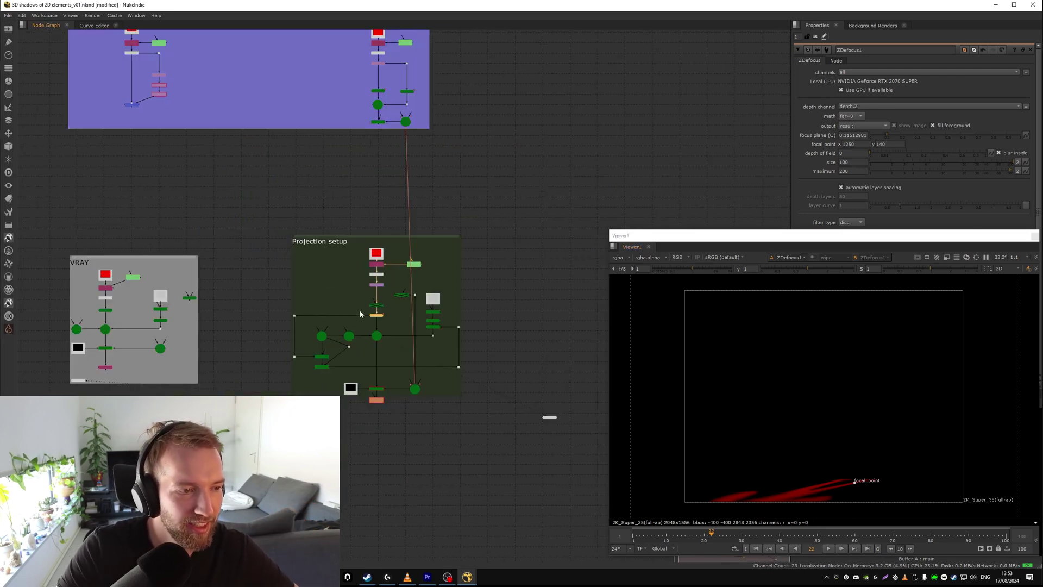
middle_drag(360, 310, 517, 460)
scroll(346, 302, up, 3)
middle_drag(345, 302, 262, 293)
key(1)
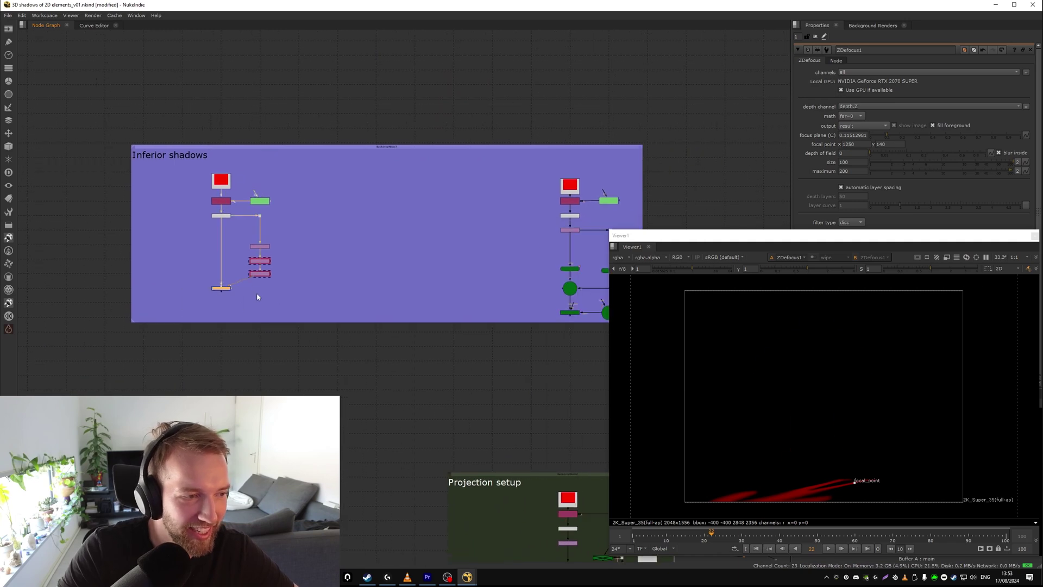
scroll(462, 400, up, 2)
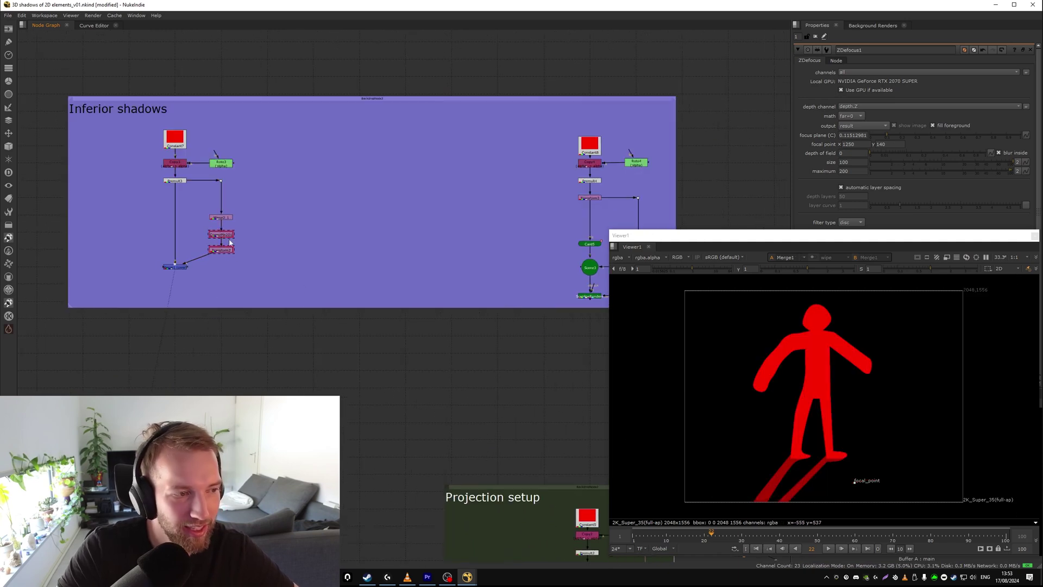
middle_drag(230, 243, 144, 150)
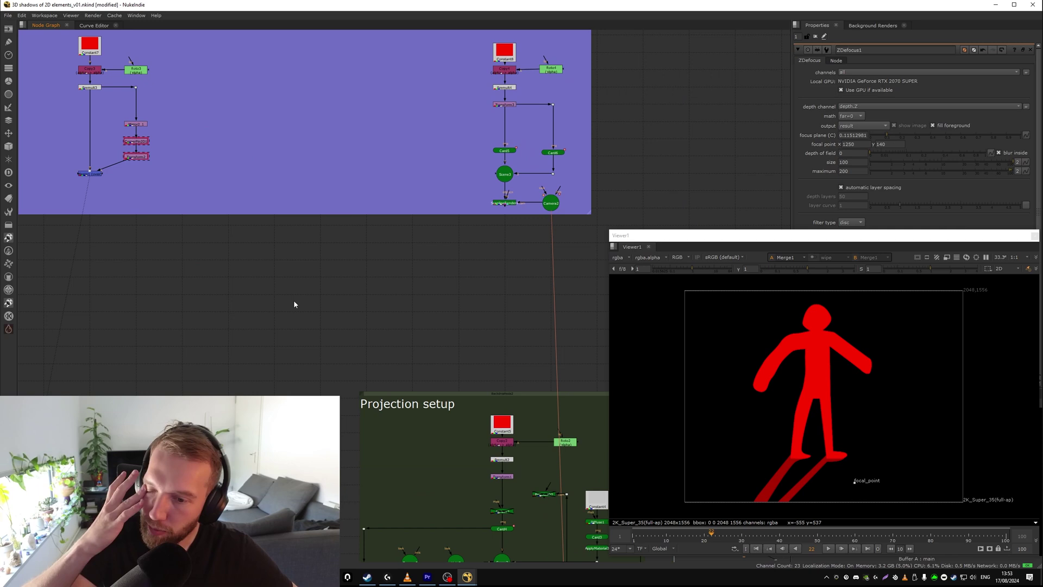